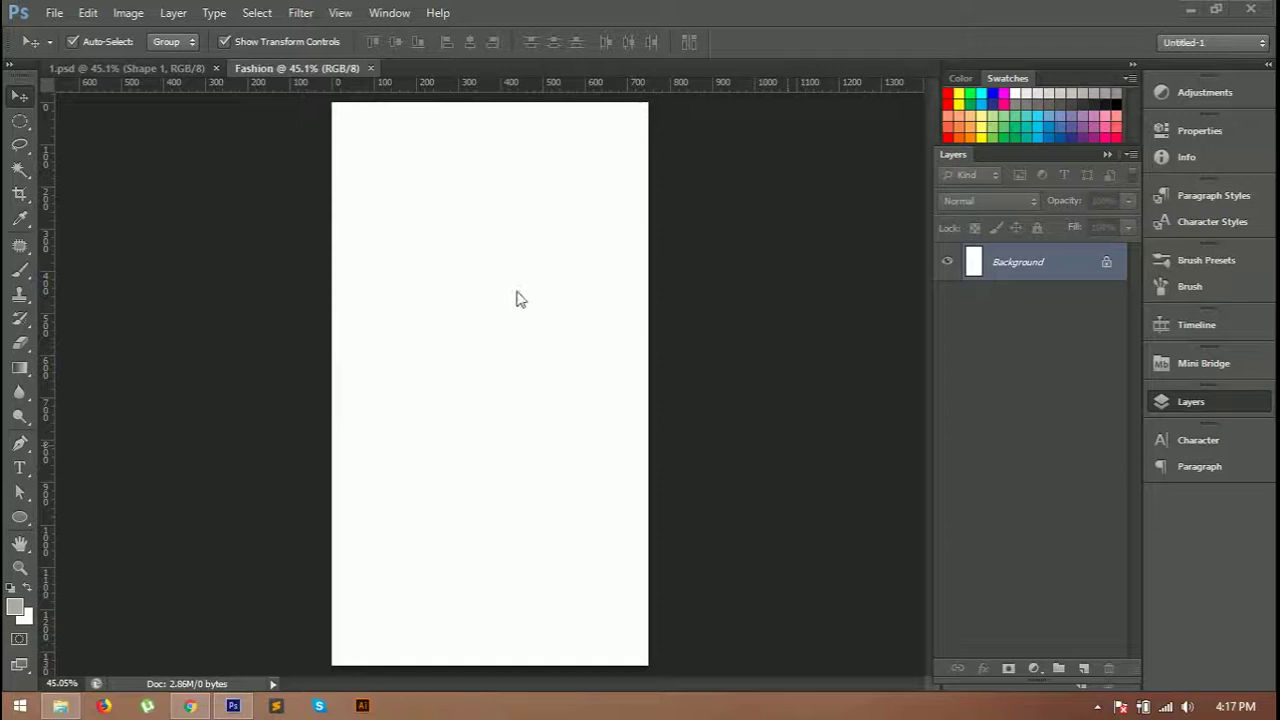
Draw a rectangle bar across the top of the phone canvas.
left_click(41, 520)
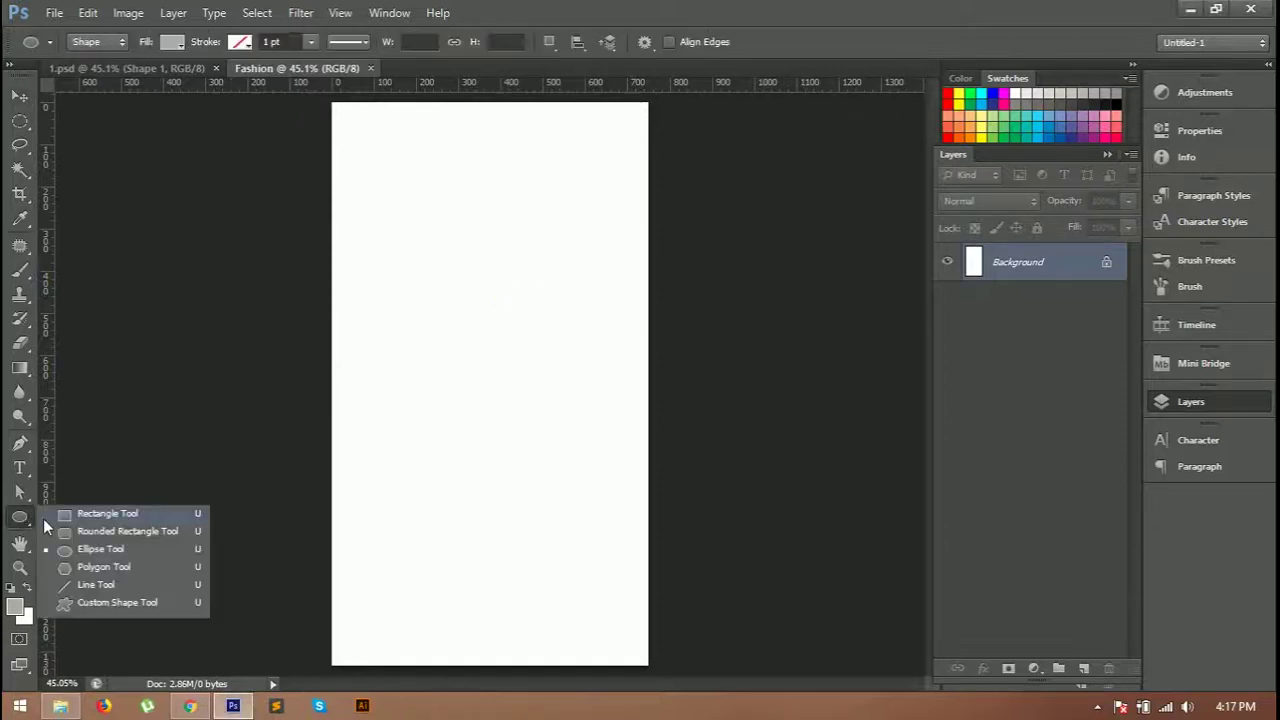
left_click(86, 512)
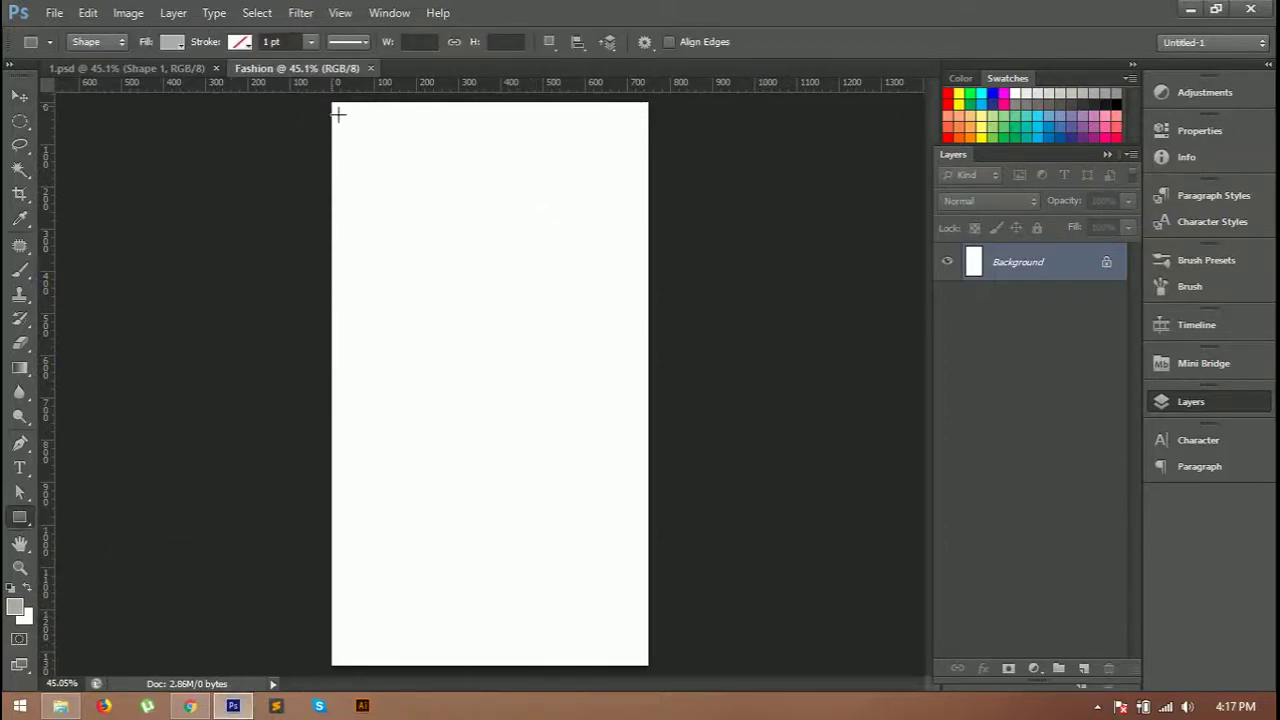
left_click_drag(336, 110, 656, 170)
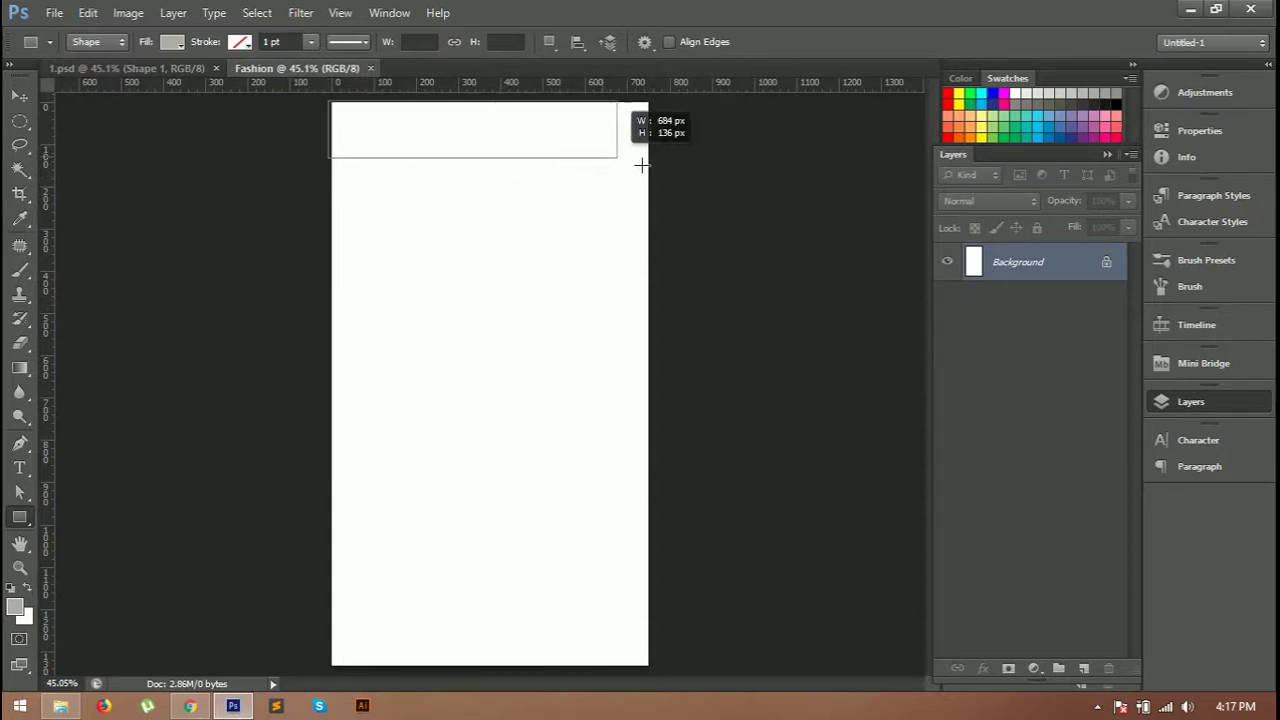
left_click_drag(657, 169, 657, 169)
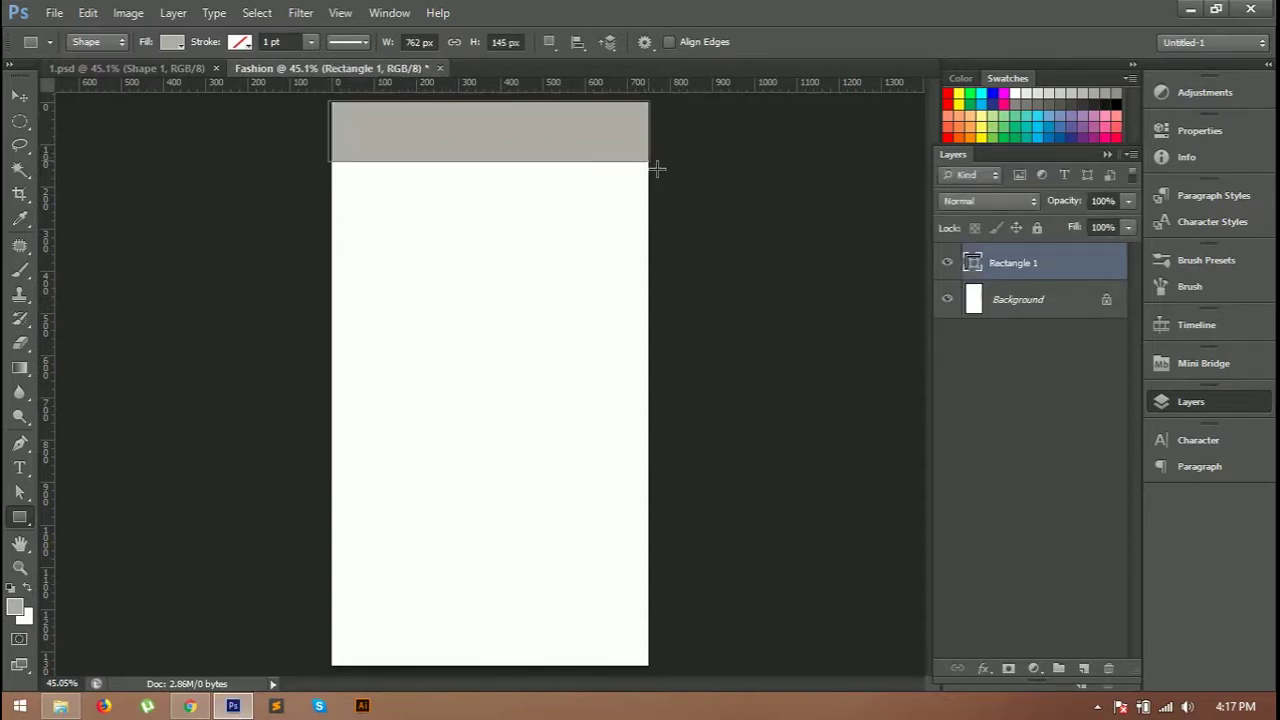
Fill the header rectangle with pink, hex ff4877.
key("u")
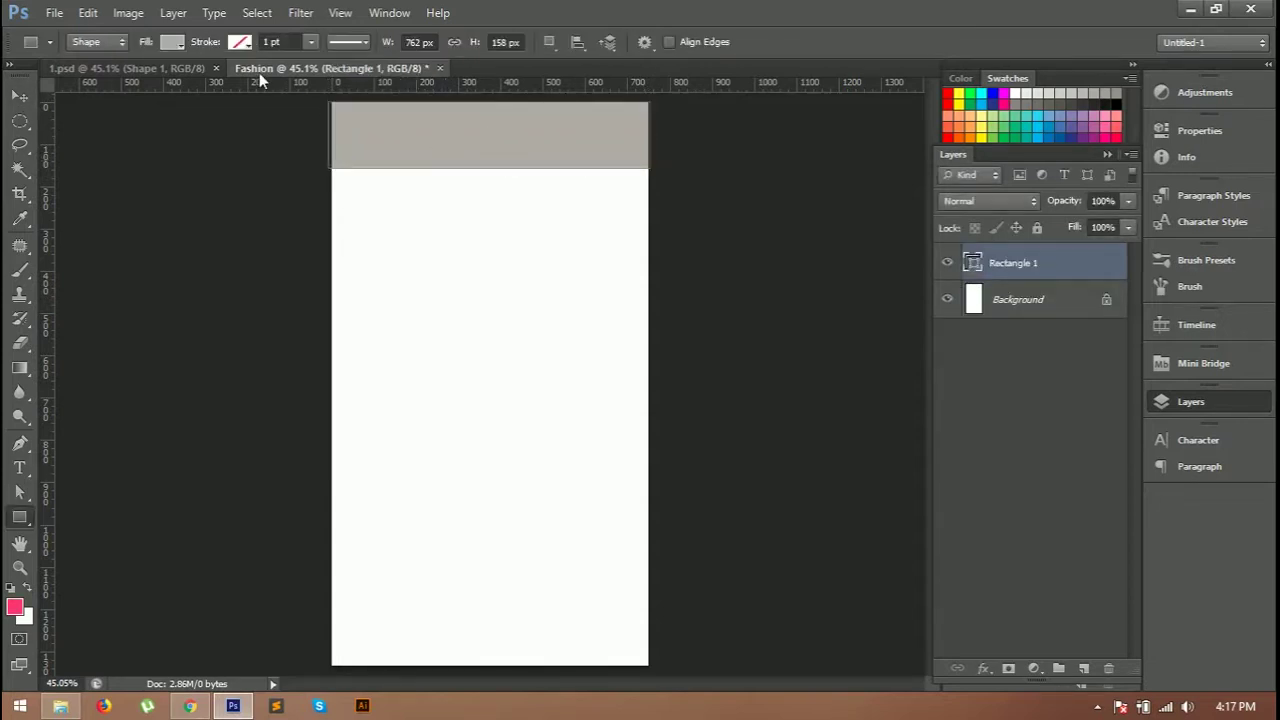
left_click(174, 42)
left_click(262, 80)
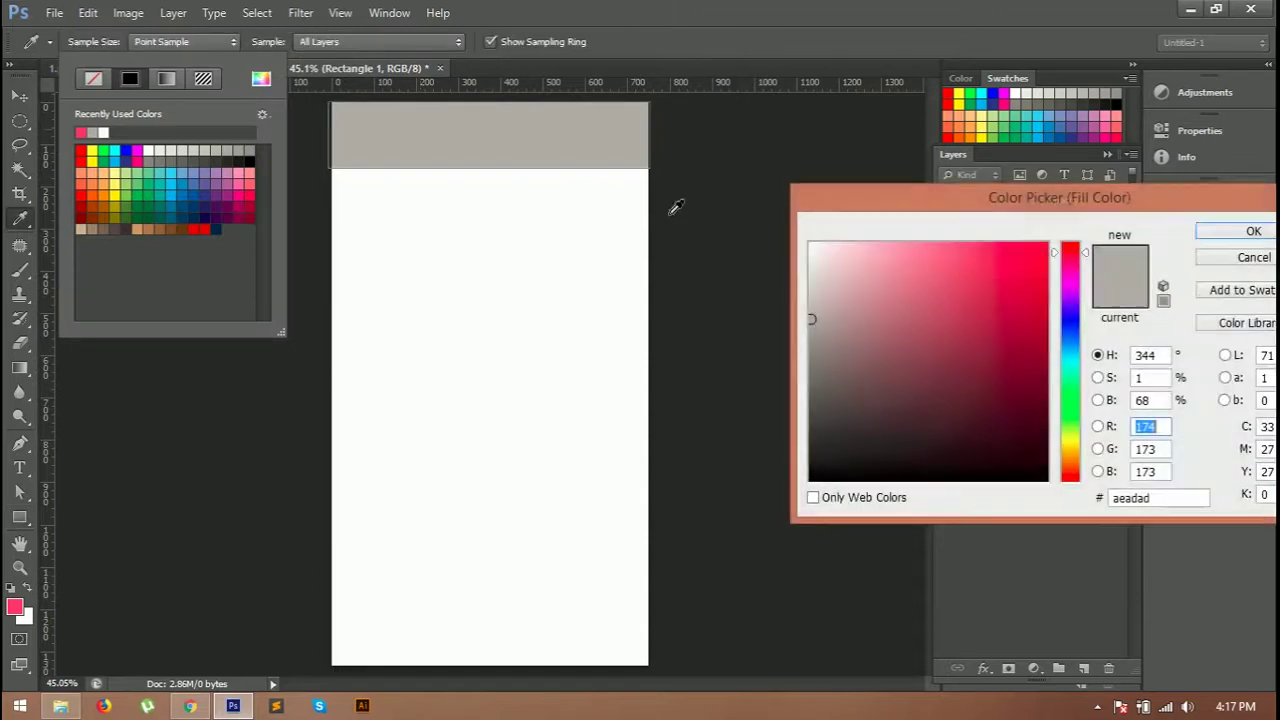
left_click_drag(1180, 498, 1035, 500)
type("ff4877")
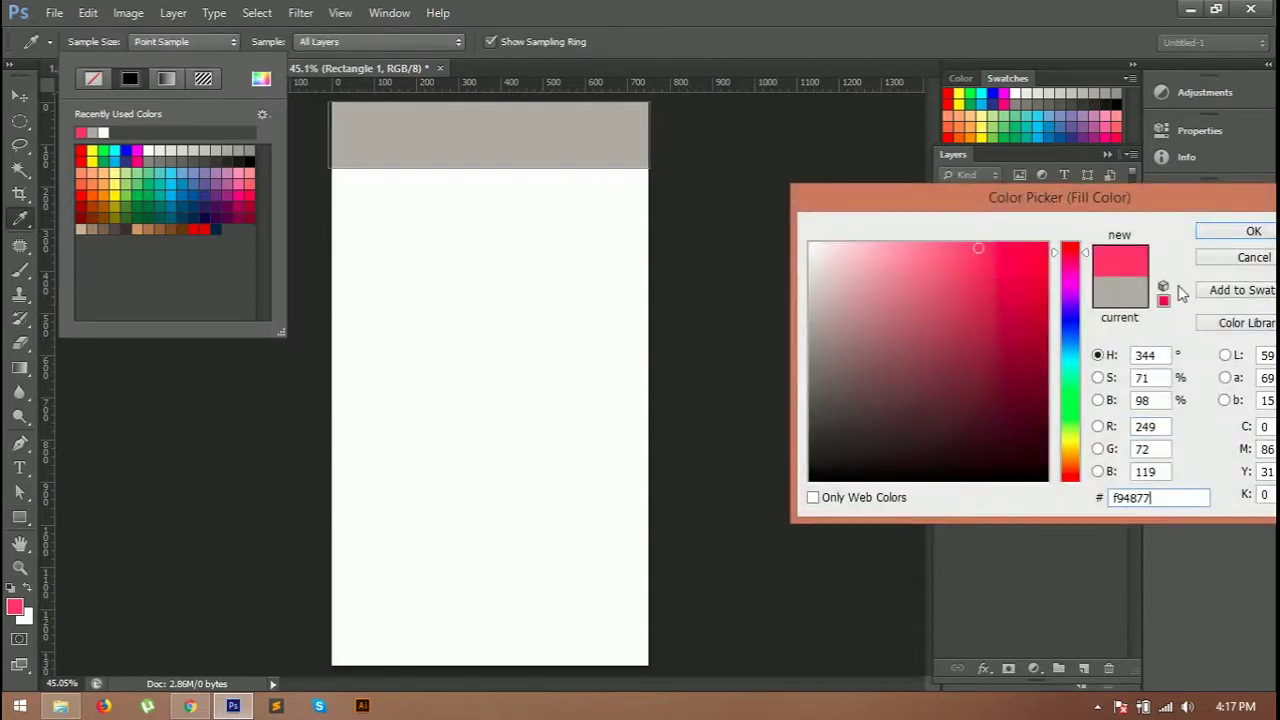
left_click(1240, 231)
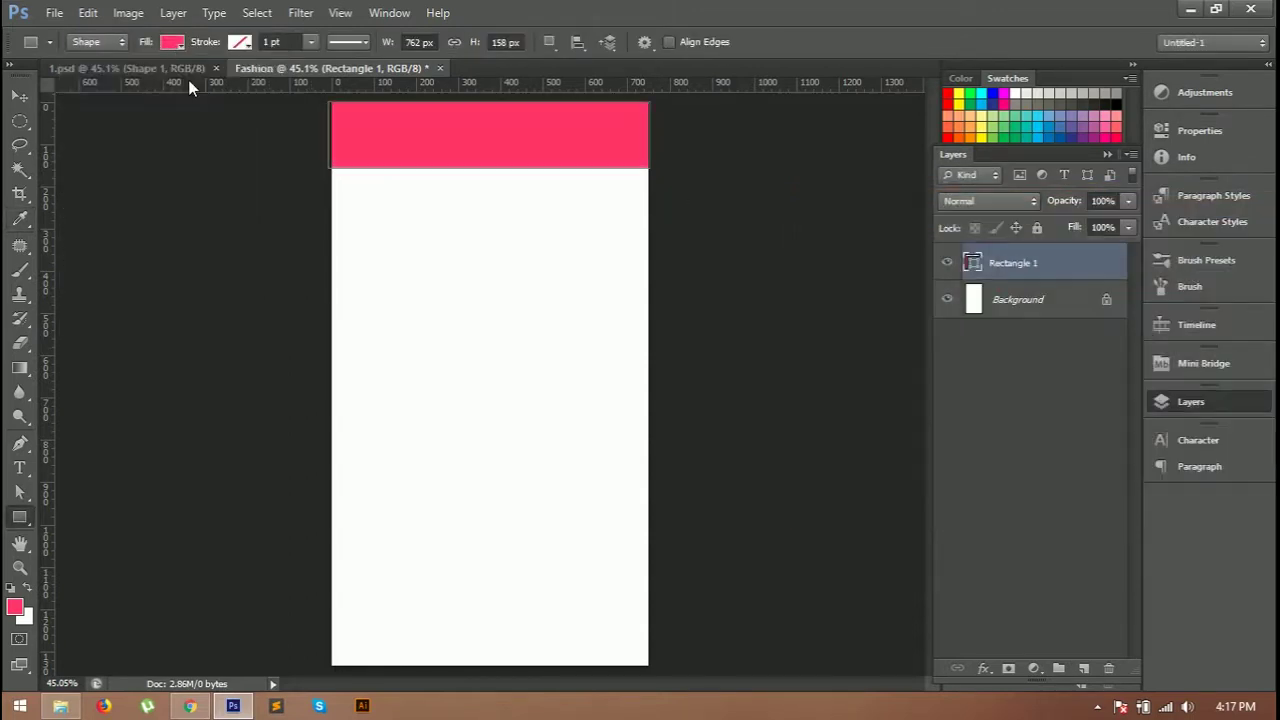
left_click(638, 128)
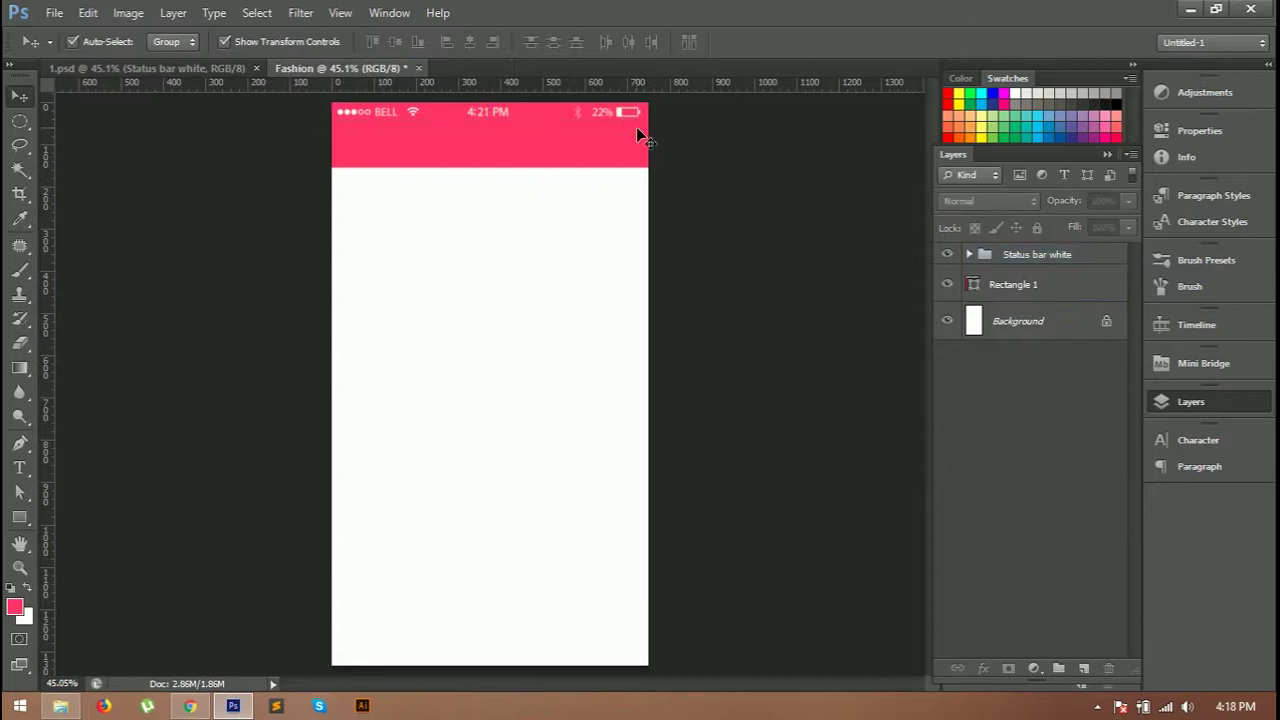
Place the white back arrow at the header's left and zoom in on it.
left_click(621, 117)
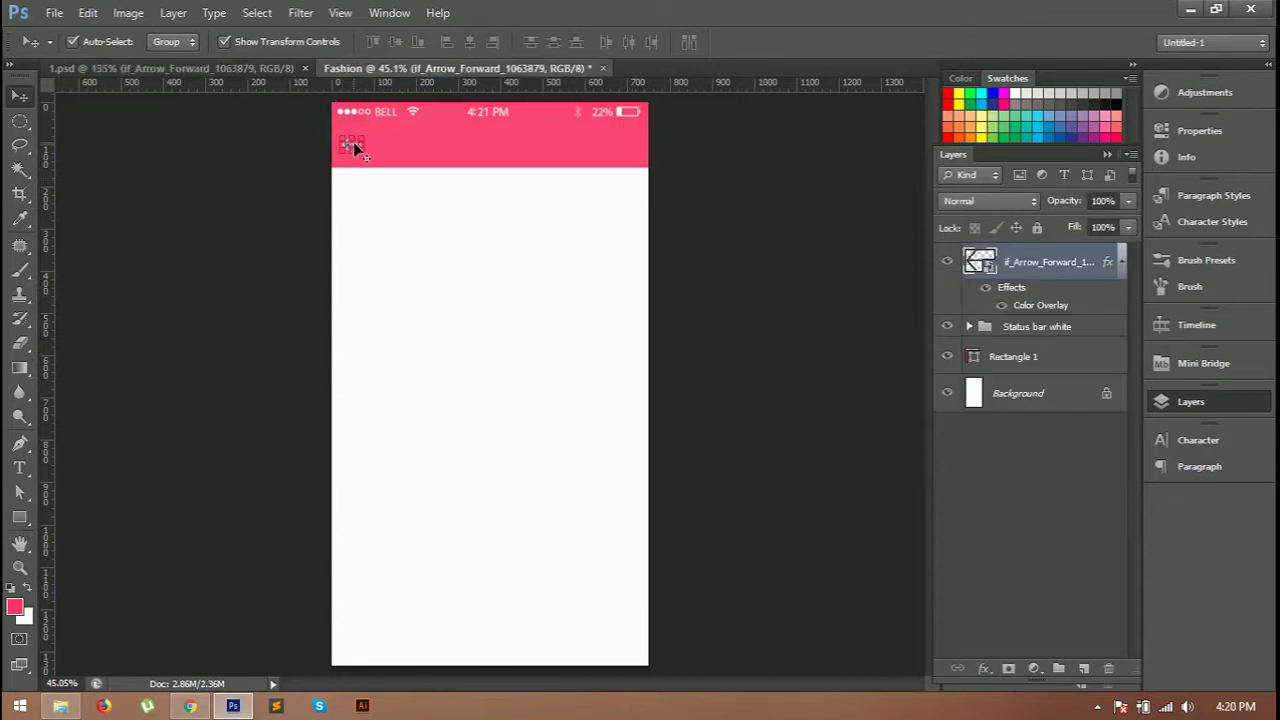
scroll(353, 142, "up", 4)
scroll(355, 148, "up", 3)
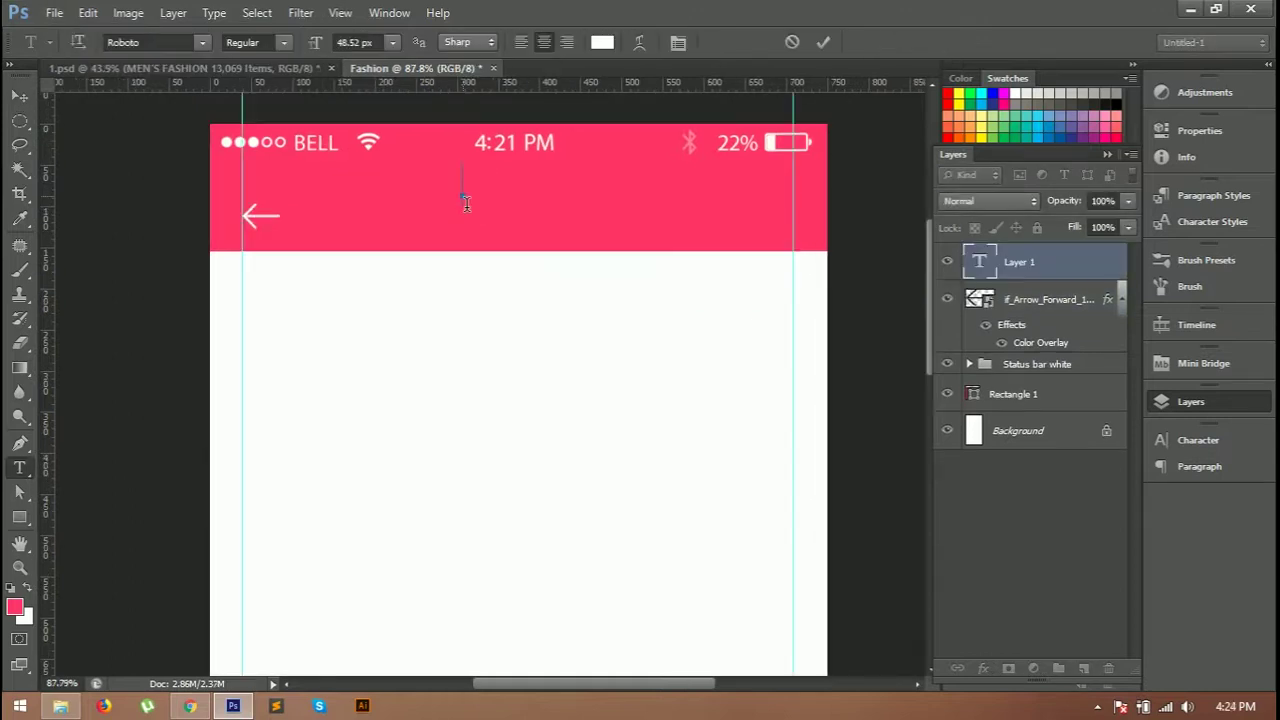
Type 'Men's Fashion' with '13339 Item' on a second line.
type("Men")
type("'s Fas")
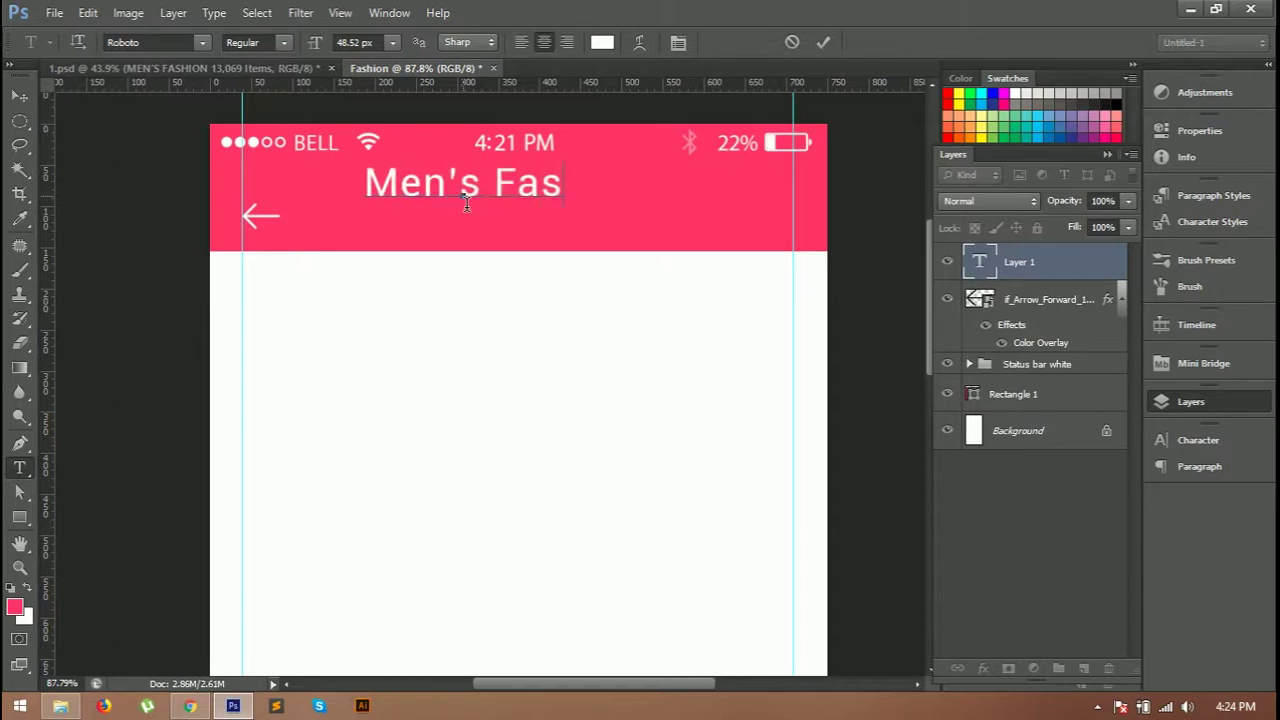
type("hion")
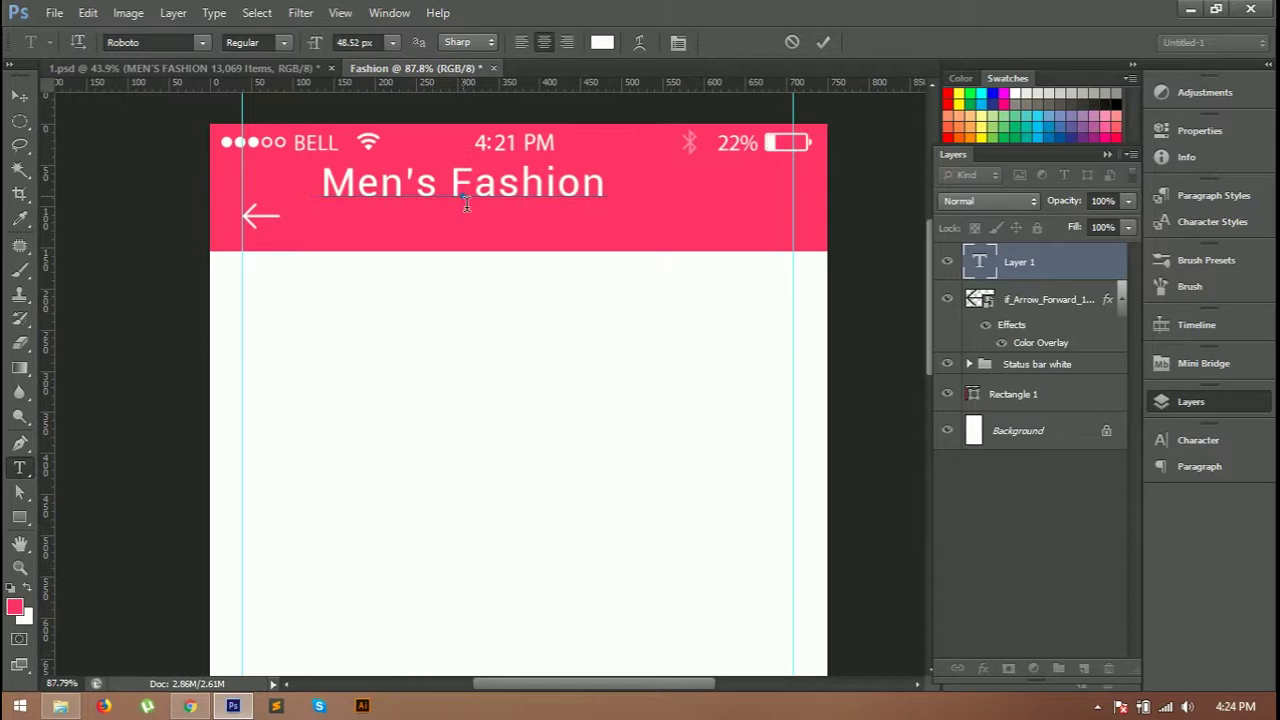
key("Return")
type("1333")
type("9 I")
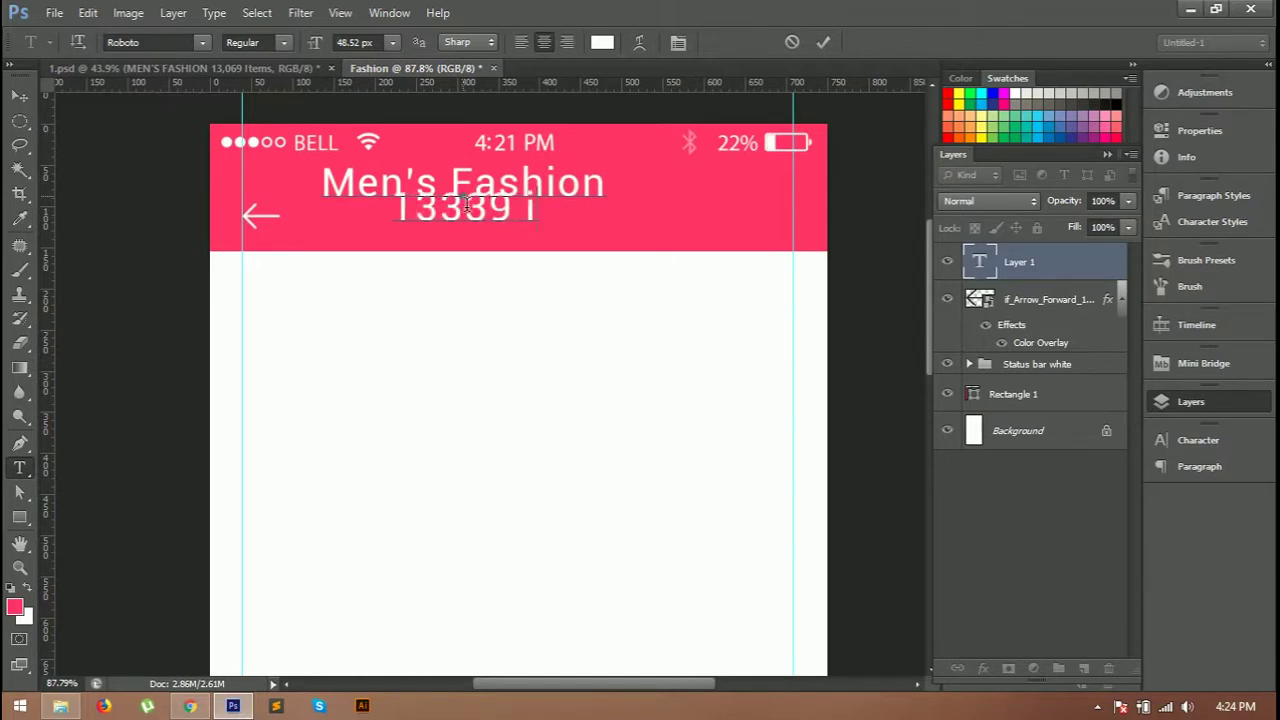
type("tem")
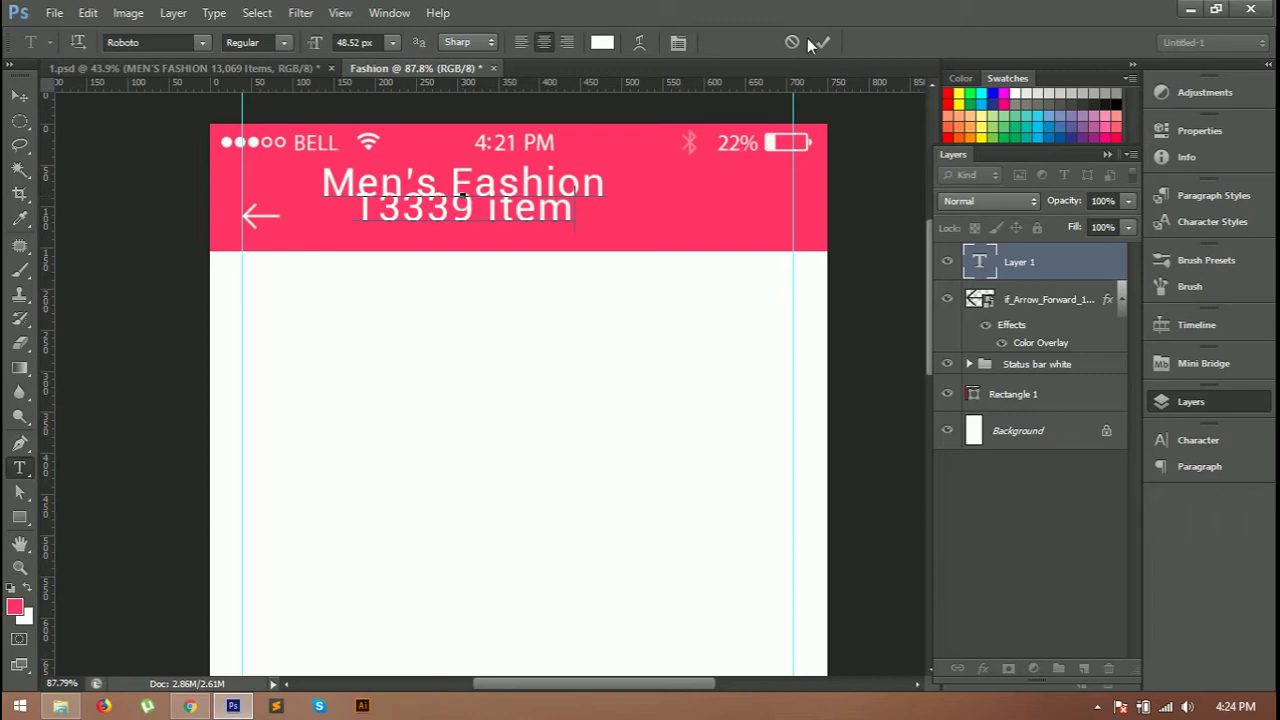
Set the header text to 36 px and the '13339 Item' line to 24 px.
key("ctrl+a")
left_click(393, 42)
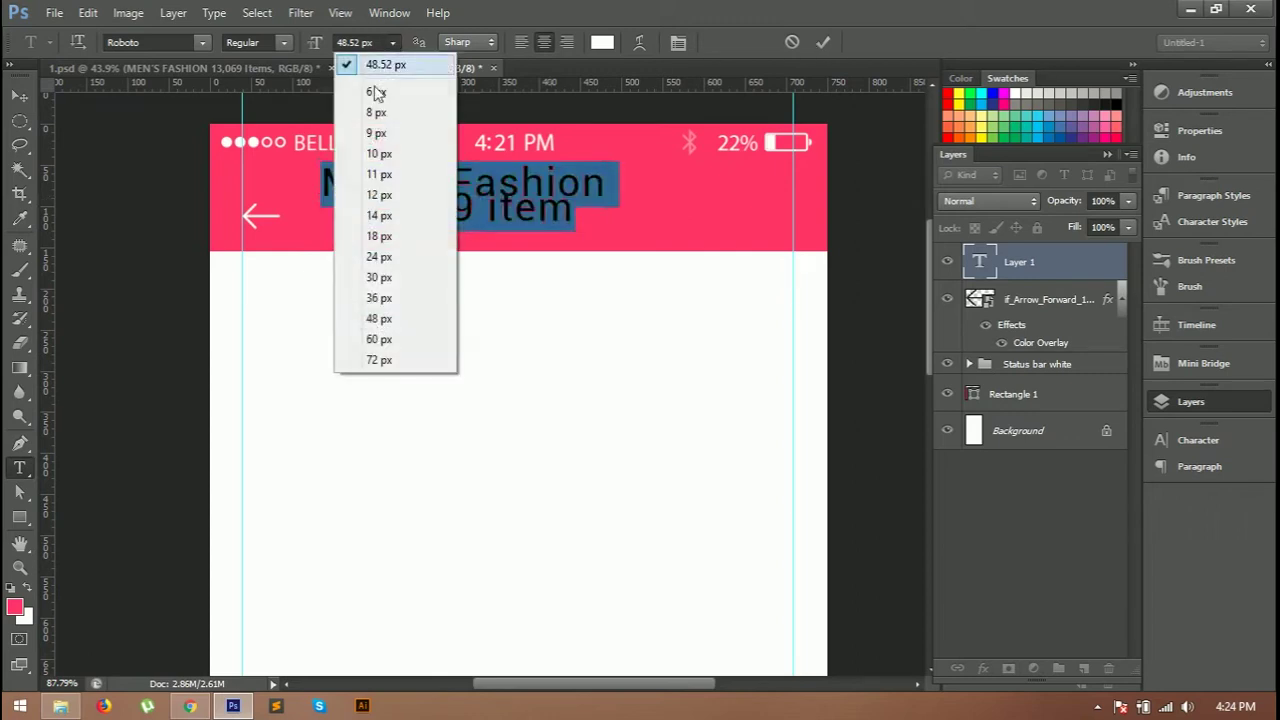
left_click(375, 295)
triple_click(492, 229)
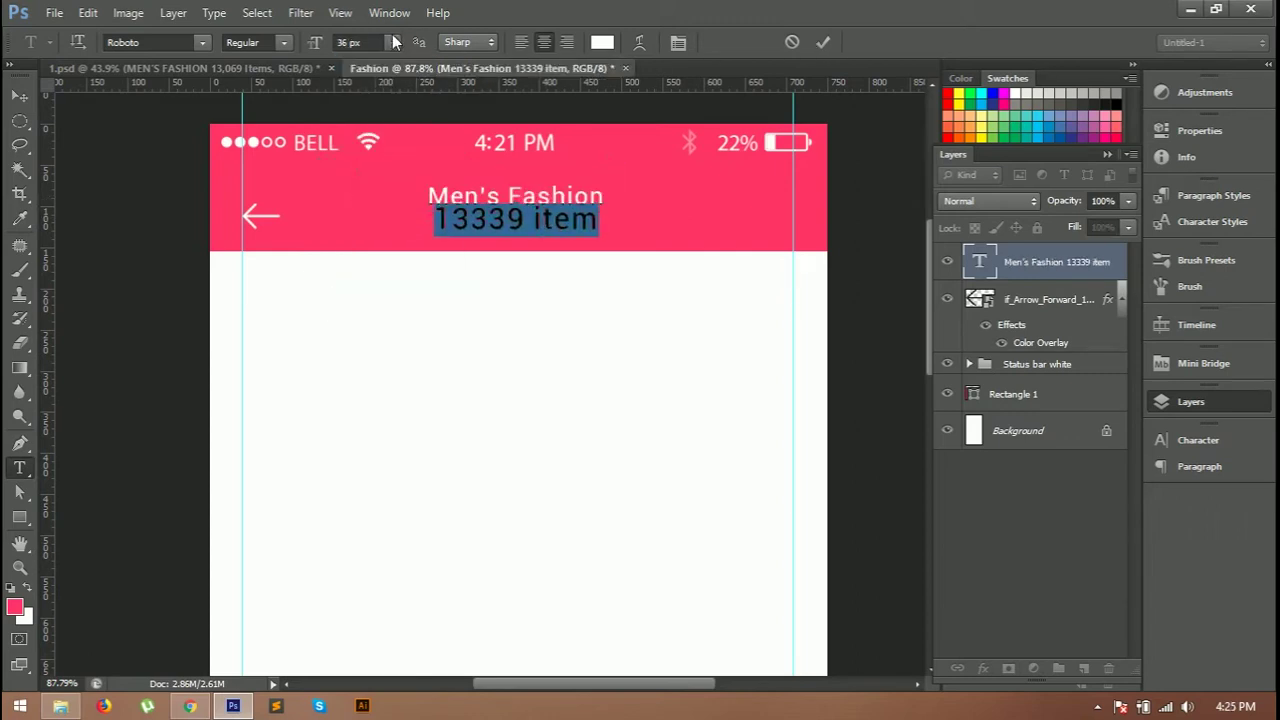
left_click(393, 42)
left_click(371, 251)
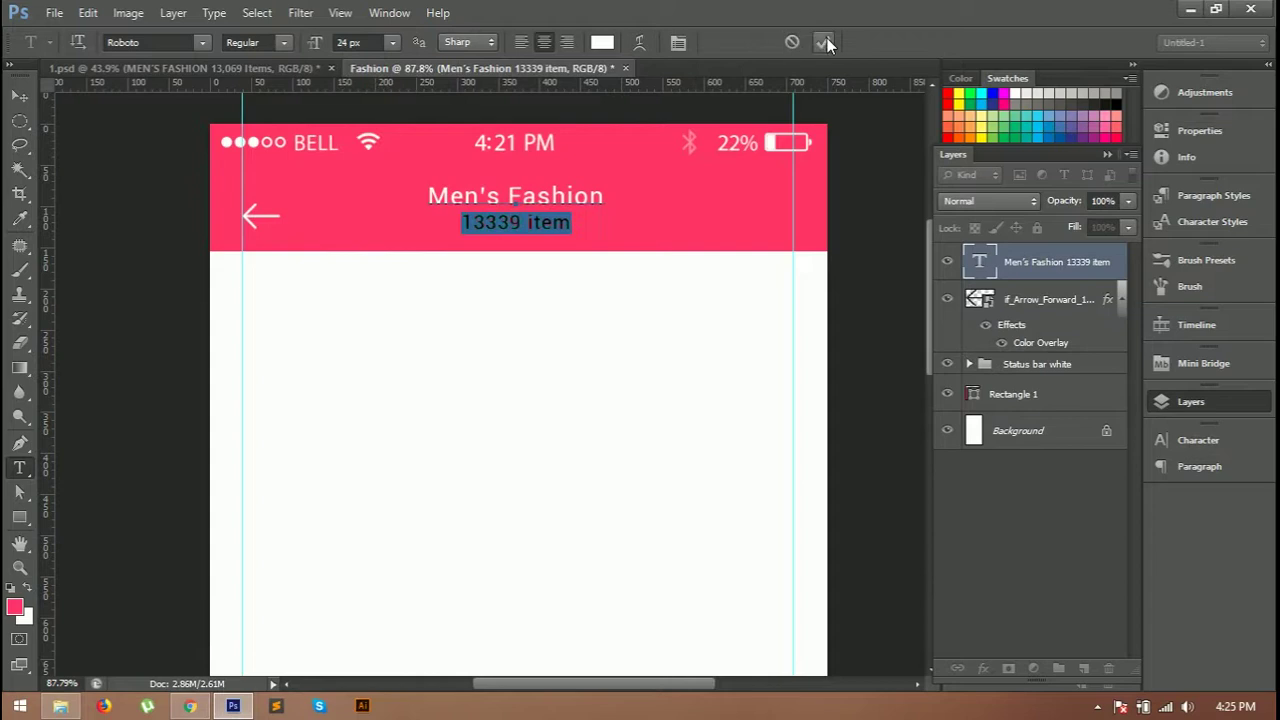
left_click(824, 41)
left_click(1054, 392)
Apply All Caps to the title so it reads MEN'S FASHION.
key("v")
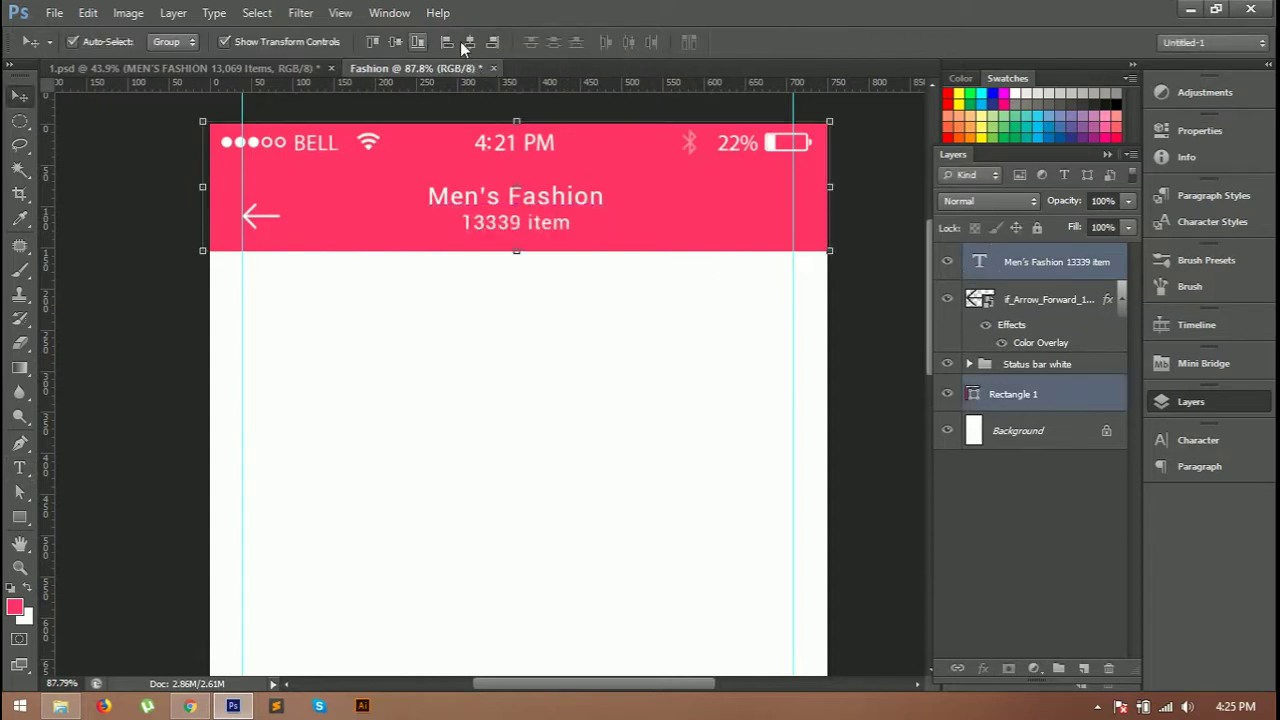
left_click(597, 394)
scroll(566, 363, "down", 1)
key("t")
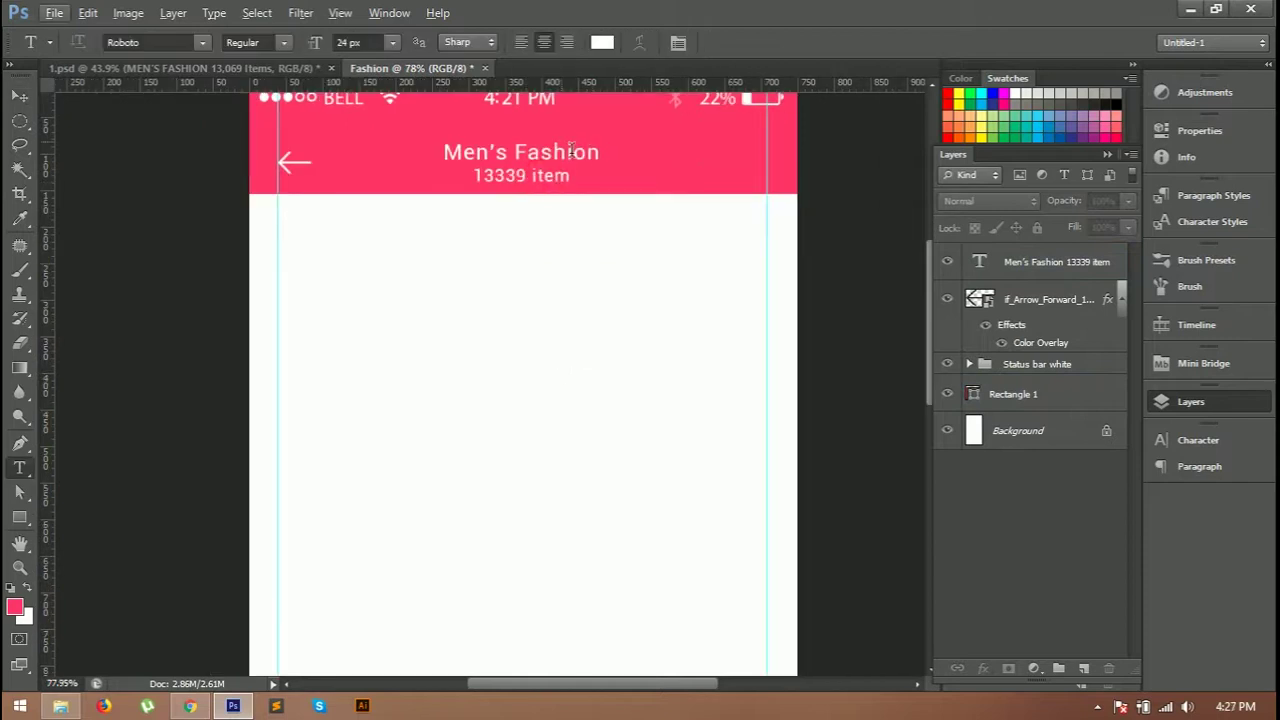
left_click_drag(603, 160, 443, 158)
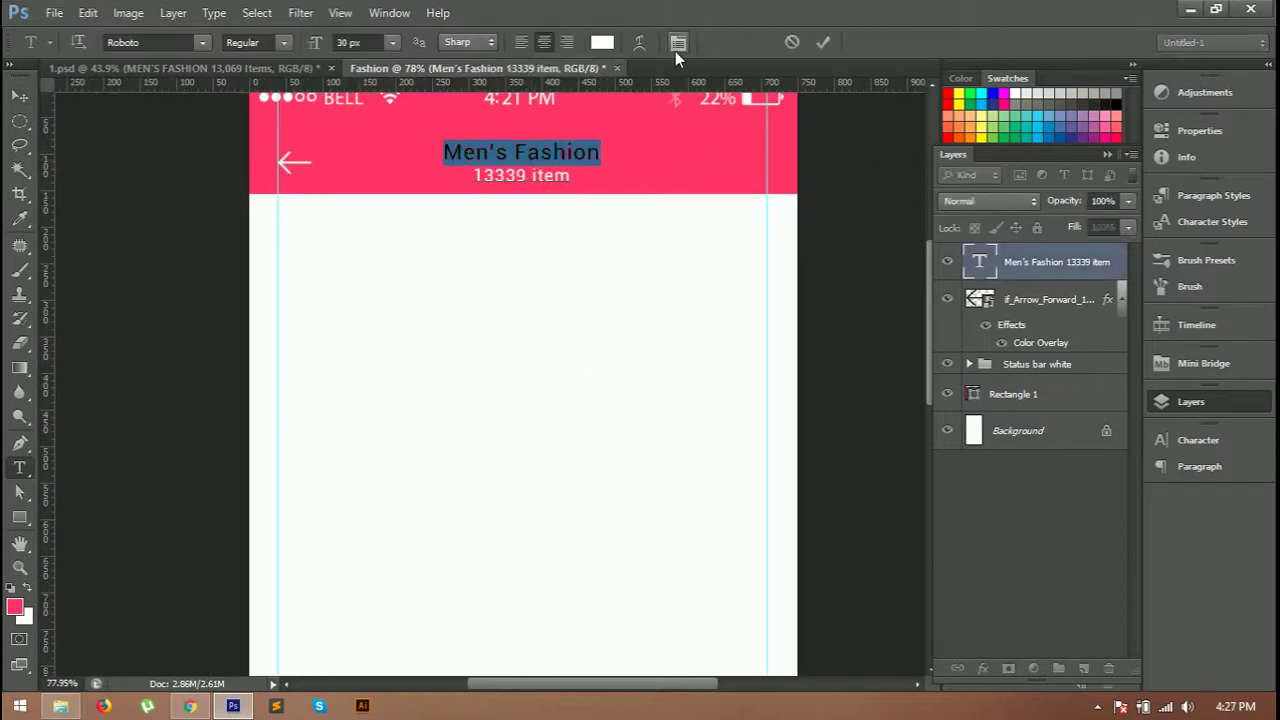
left_click(677, 44)
left_click(1005, 574)
key("ctrl+Return")
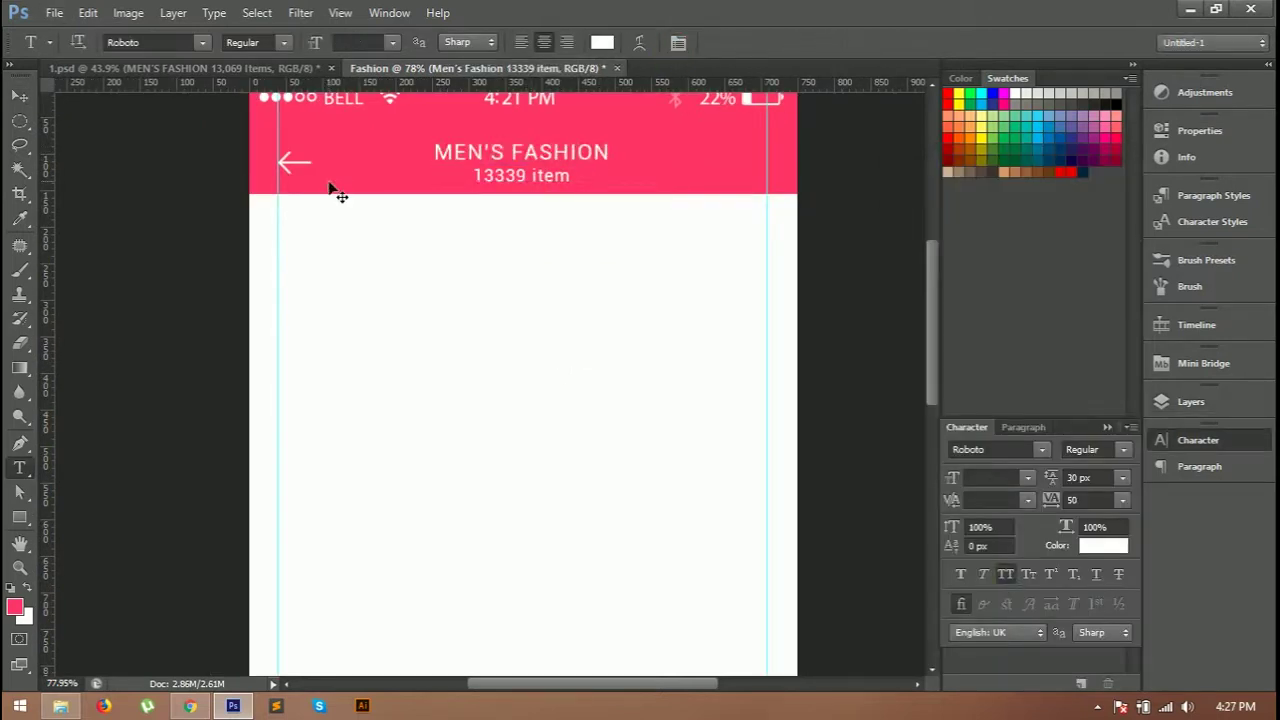
Select the header title text layer with the Move tool.
scroll(337, 191, "down", 3)
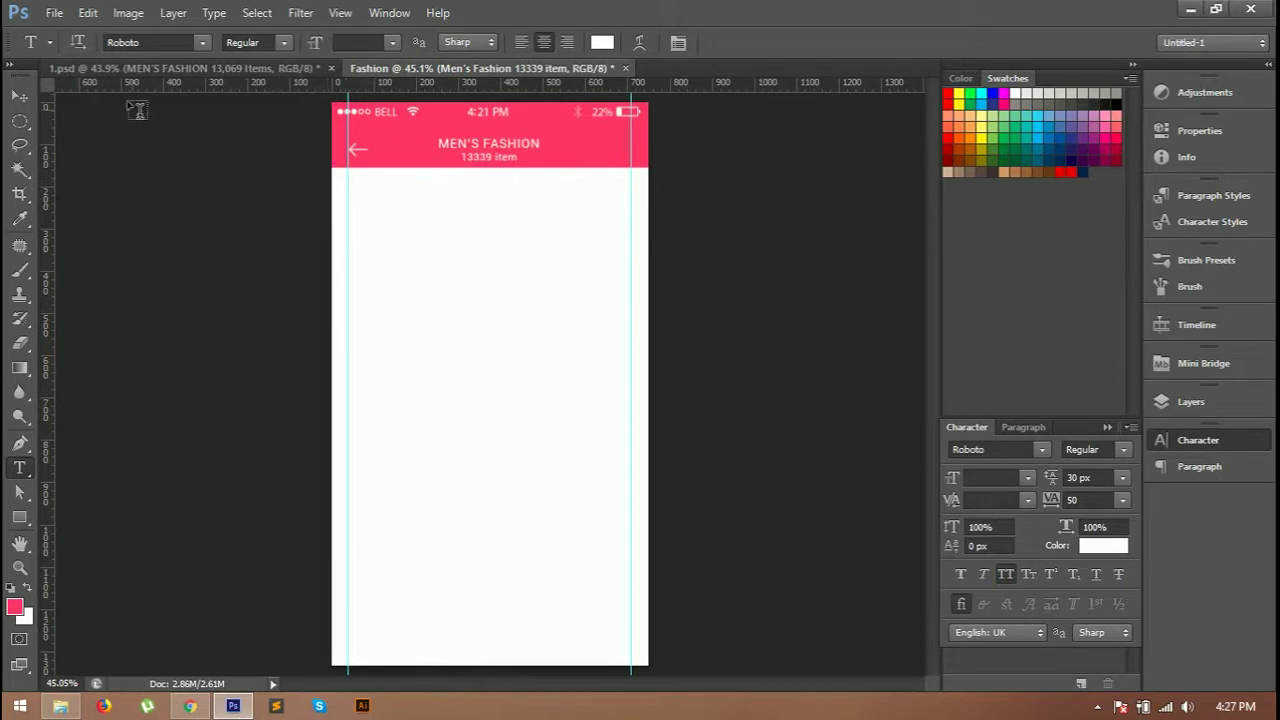
left_click(19, 95)
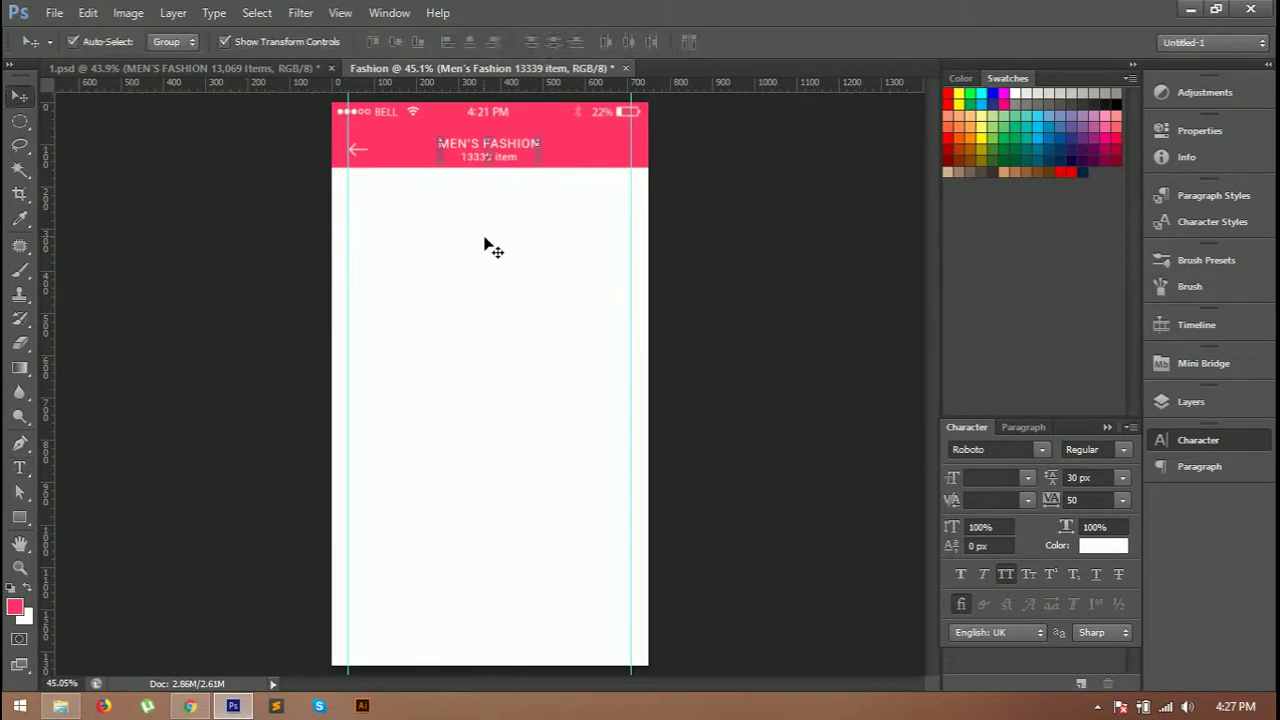
left_click(372, 270)
left_click(501, 164)
Align the search icon at the header's right, level with the title.
scroll(722, 147, "up", 2)
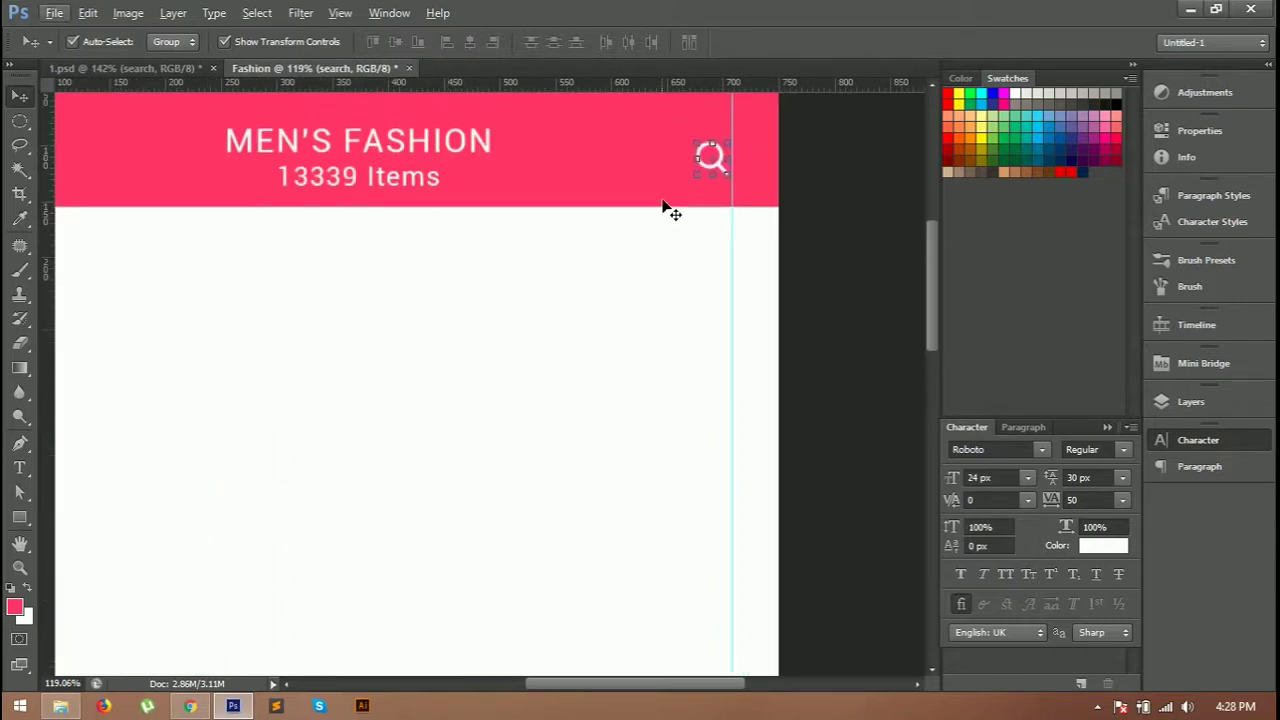
scroll(671, 209, "up", 3)
left_click_drag(718, 232, 730, 228)
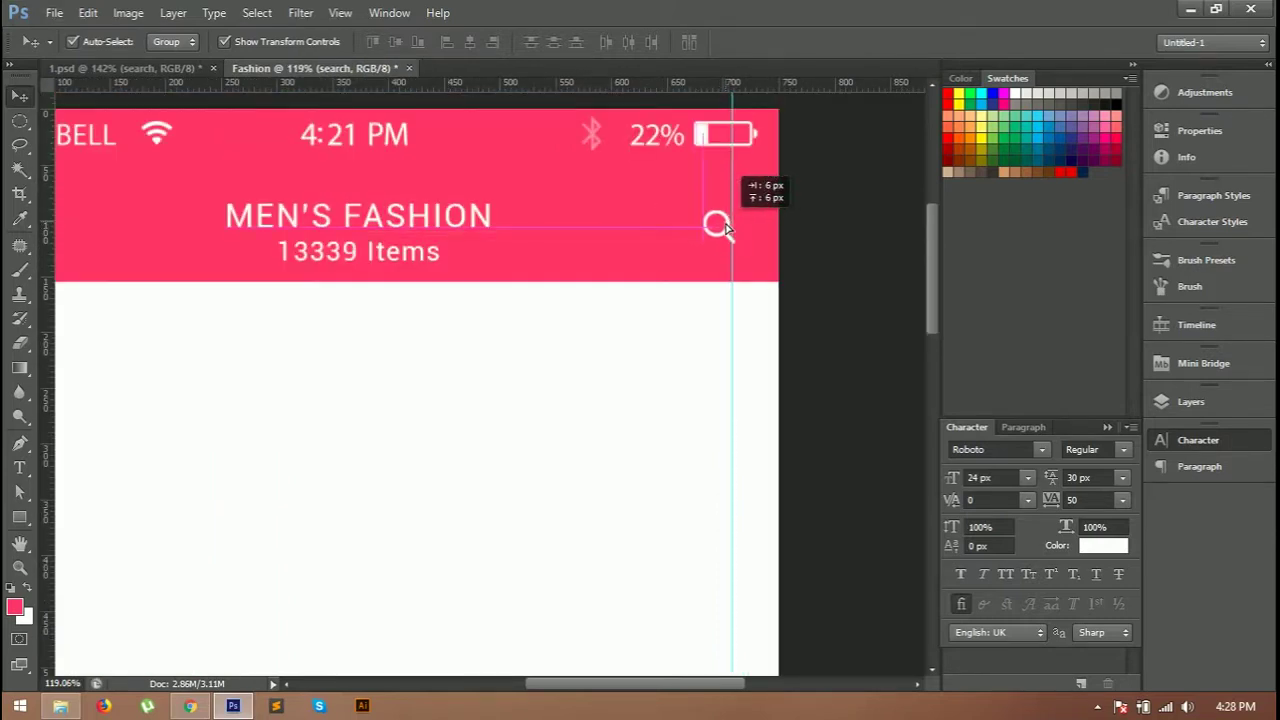
left_click_drag(730, 228, 728, 224)
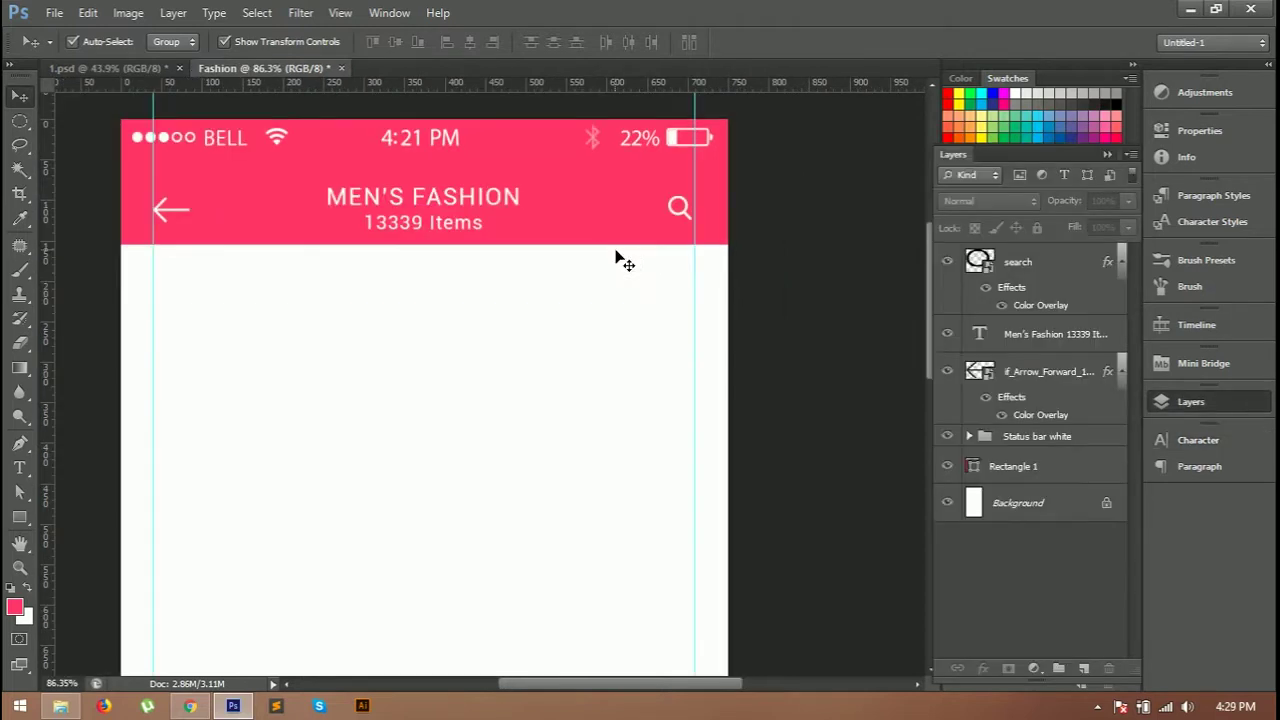
scroll(617, 258, "down", 3)
Group the search icon, title, back arrow and Rectangle 1 layers as 'top'.
left_click(1043, 261)
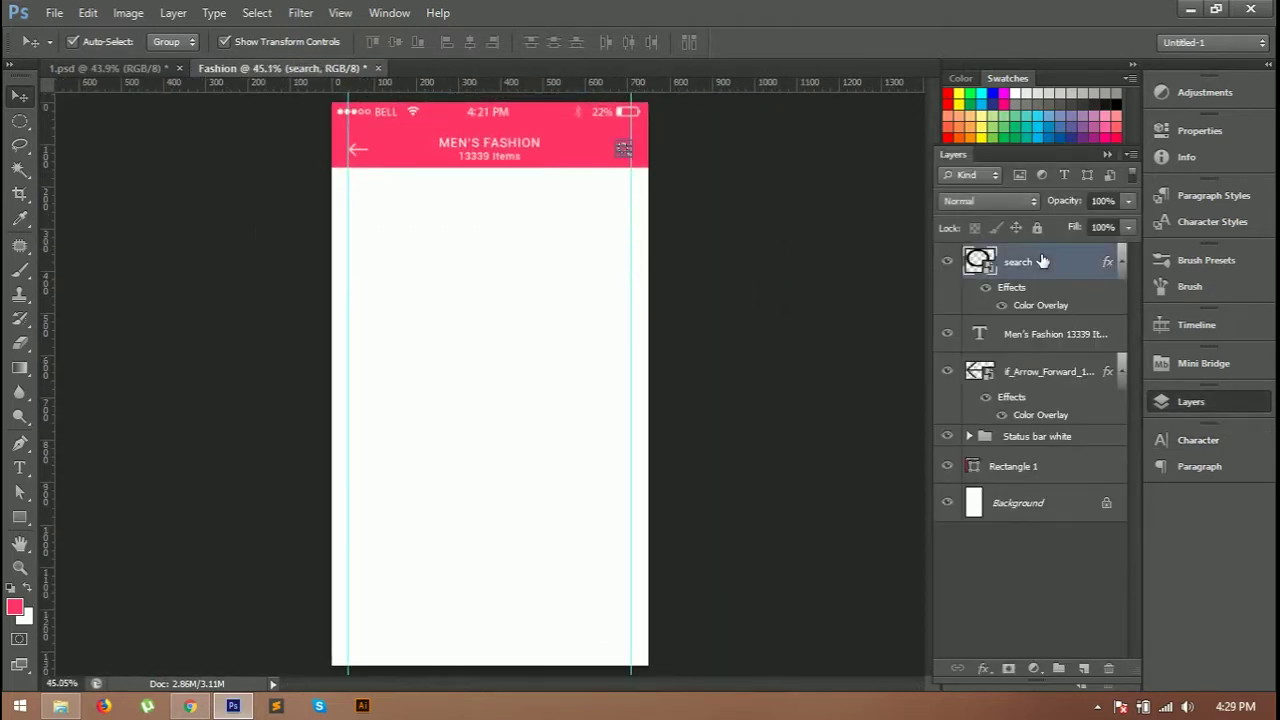
left_click(1046, 334, "shift")
left_click(1049, 371, "shift")
left_click(1049, 466, "ctrl")
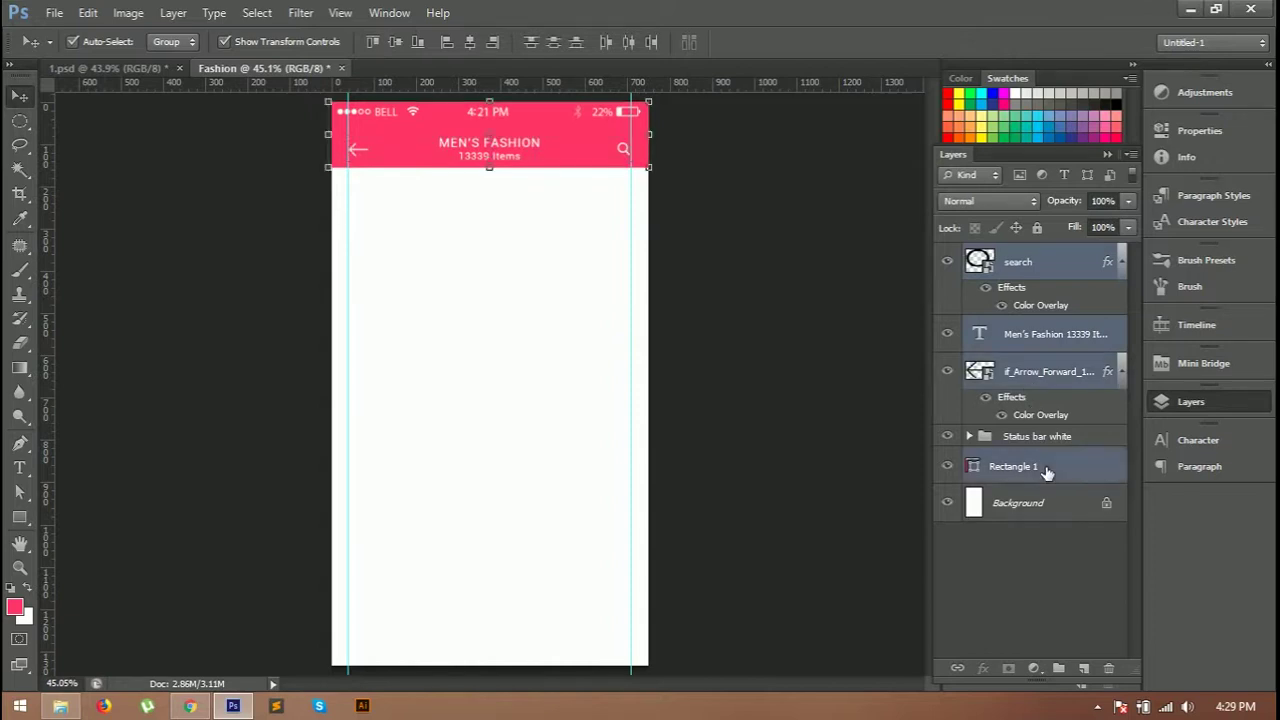
key("ctrl+g")
double_click(1030, 279)
type("top")
left_click(768, 196)
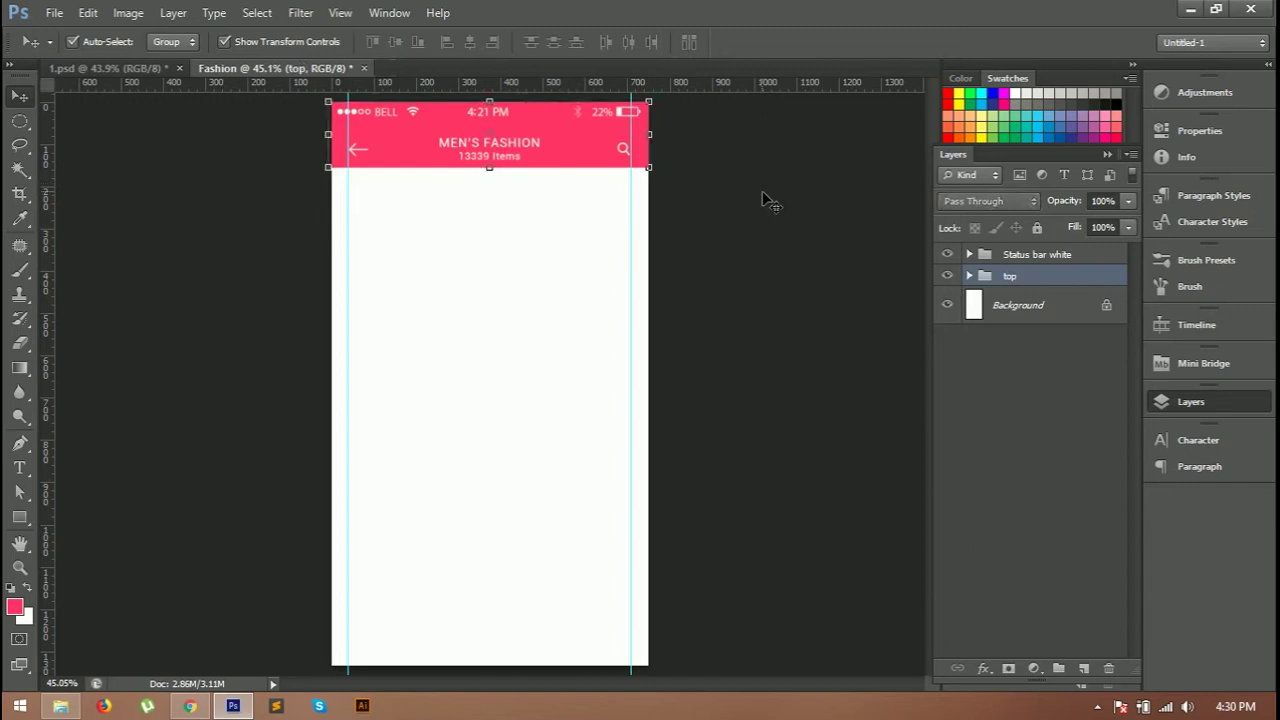
left_click(685, 290)
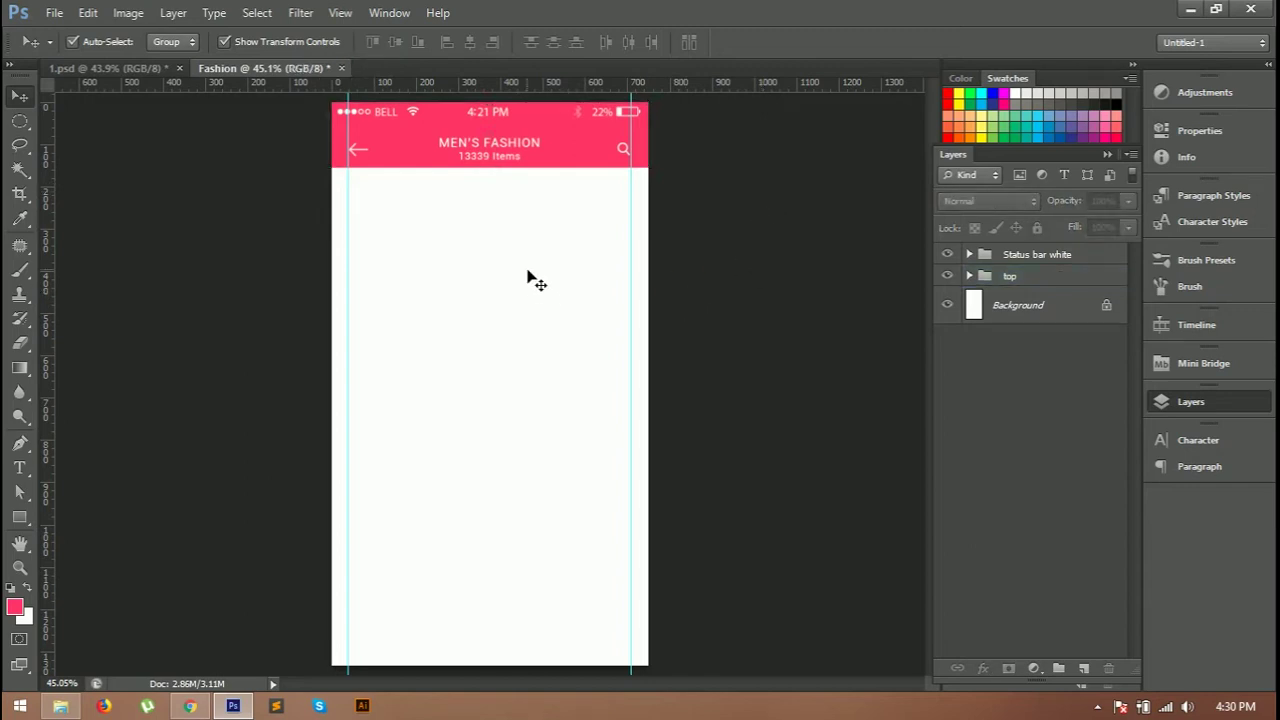
Switch to the Rounded Rectangle Tool.
key("u")
right_click(20, 517)
left_click(60, 512)
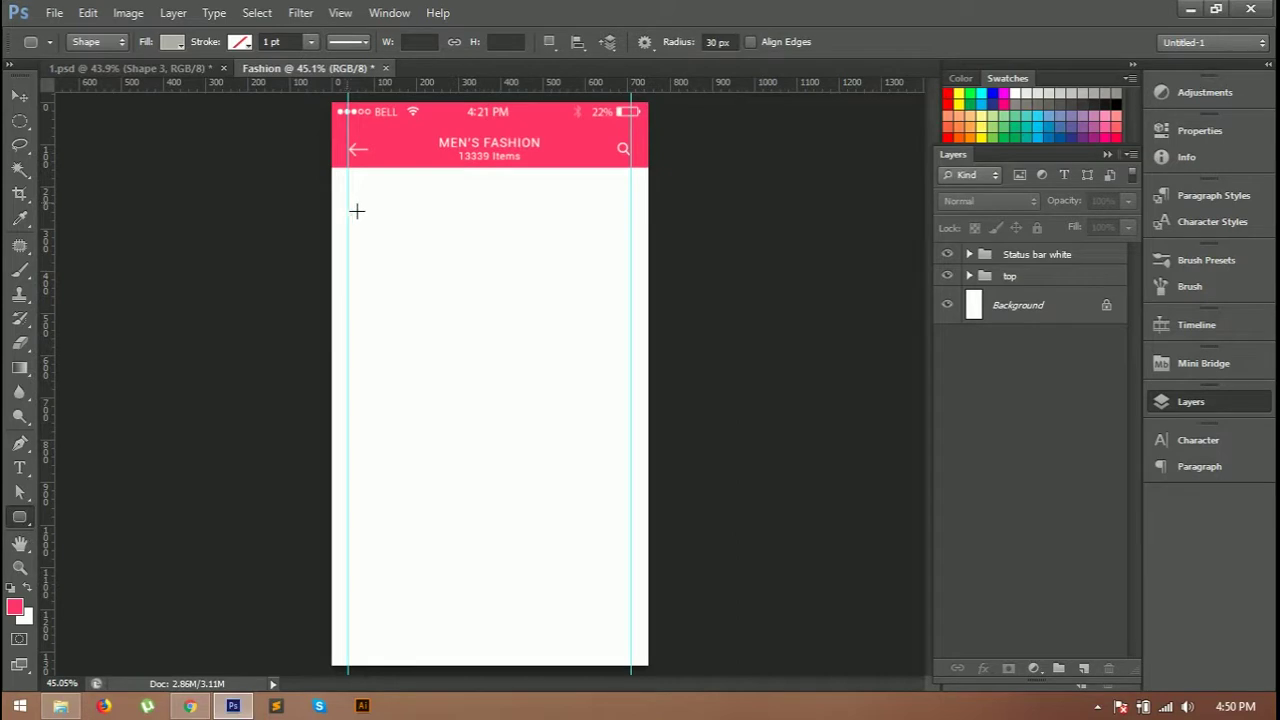
Draw a 10 px-radius card between the guides and paste the watch photo above it.
left_click_drag(720, 46, 702, 51)
type("10")
key("Return")
left_click_drag(482, 247, 635, 314)
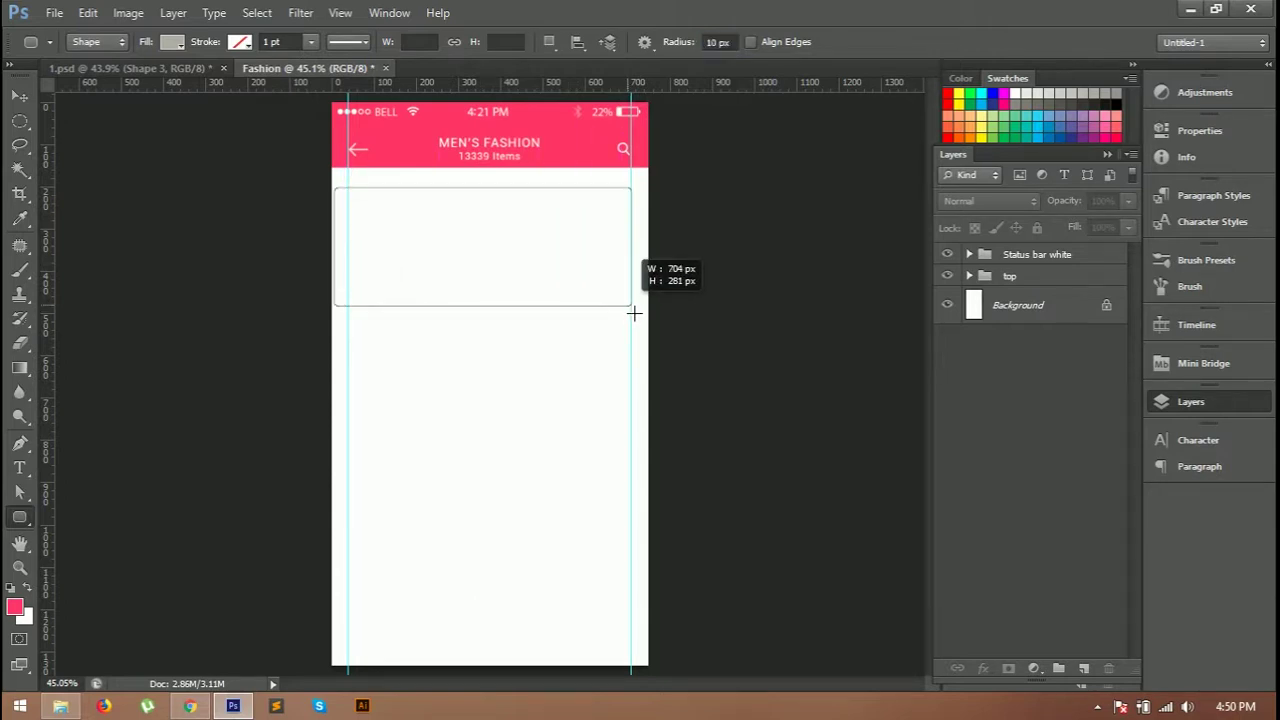
left_click_drag(634, 313, 634, 323)
key("v")
key("ctrl+v")
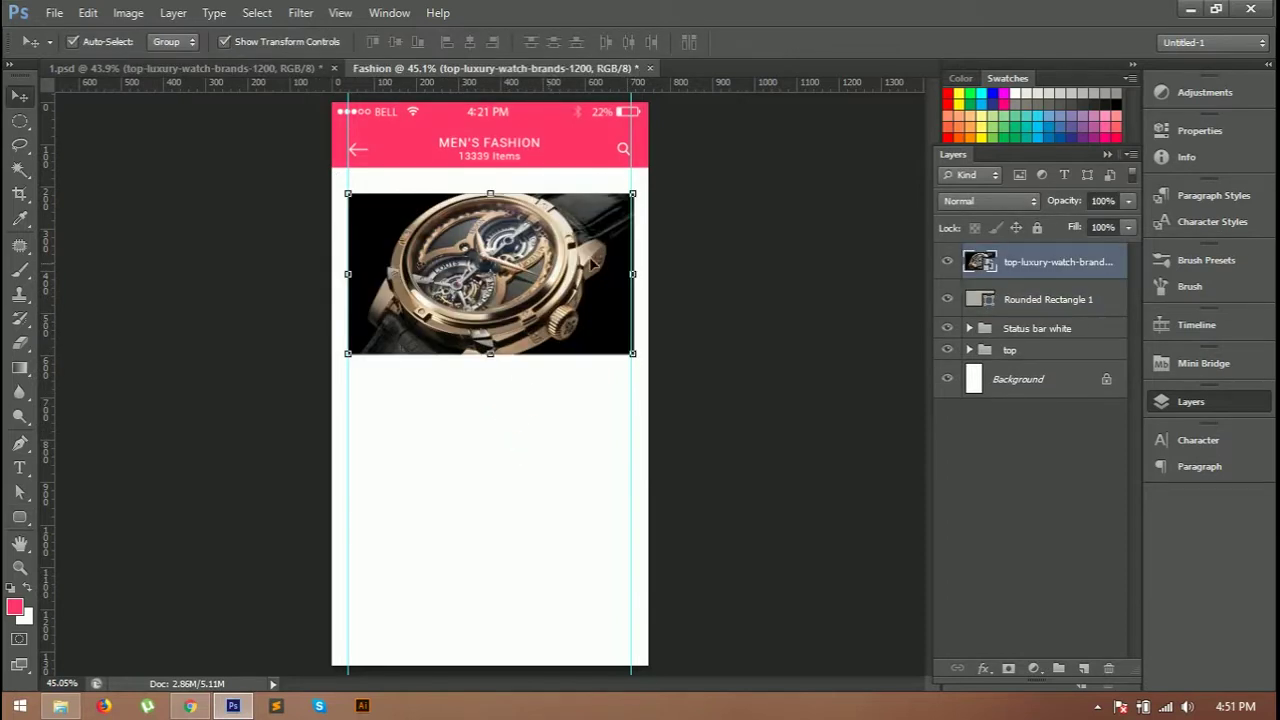
Rasterize the watch photo layer and clip it to Rounded Rectangle 1.
right_click(1030, 258)
left_click(1068, 233)
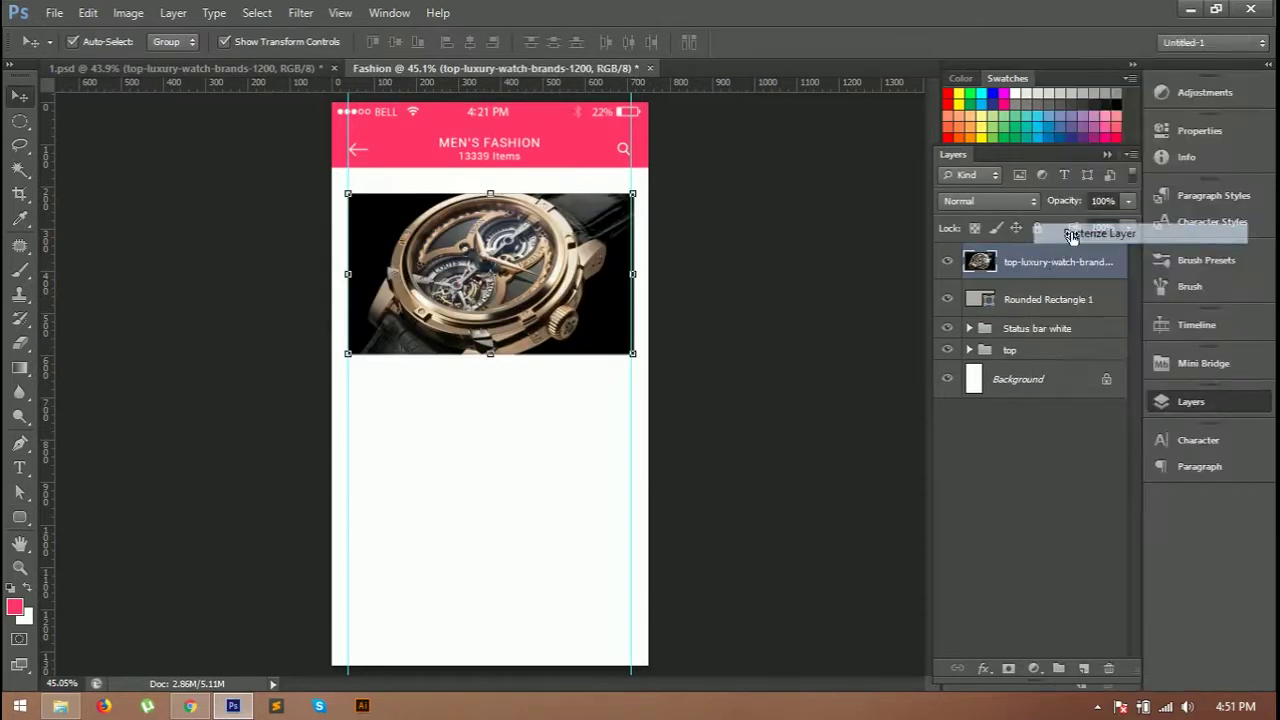
right_click(1034, 262)
left_click(1071, 274)
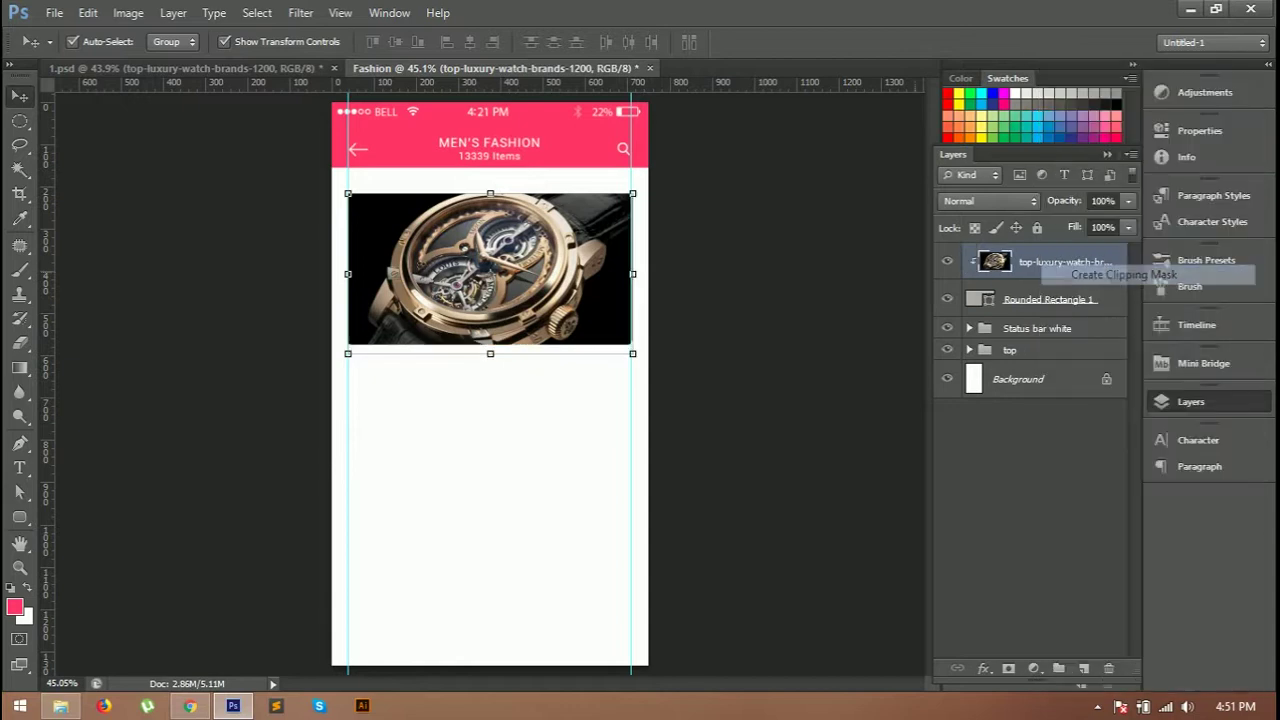
left_click(714, 357)
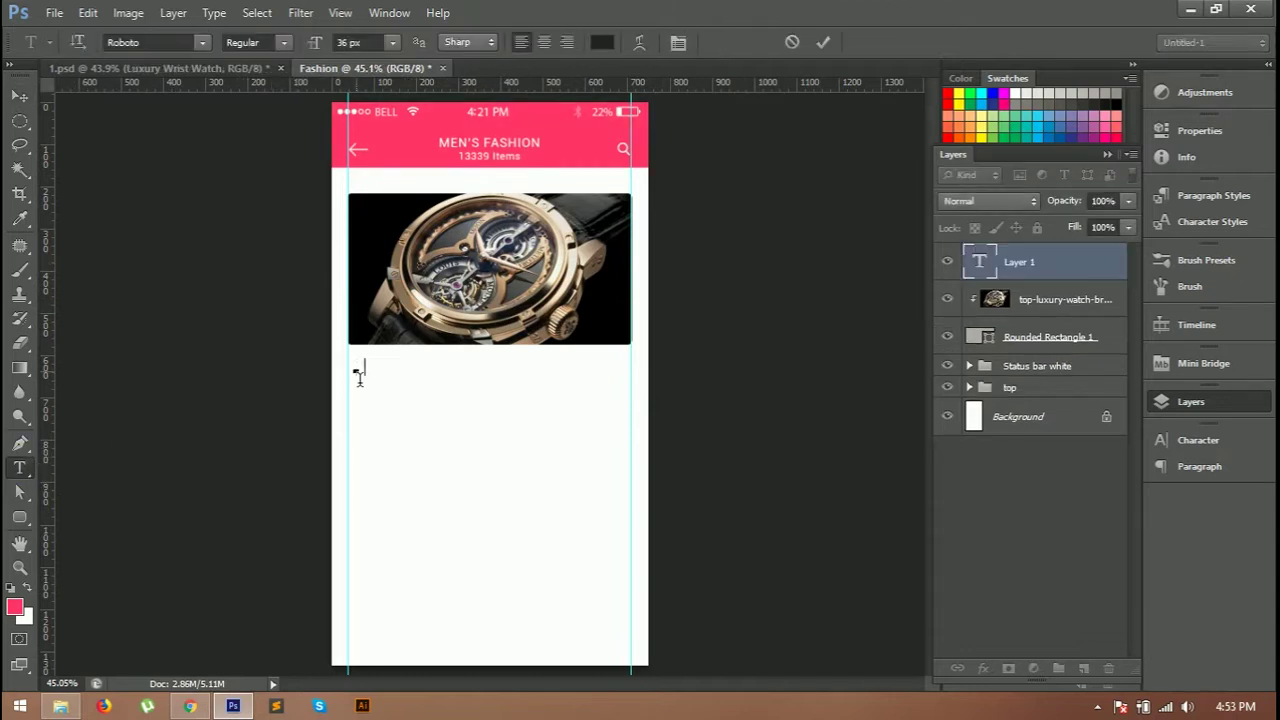
Finish the 'Luxury Watch' title and move it just beneath the photo's left edge.
type("Luxury Watch")
left_click(830, 40)
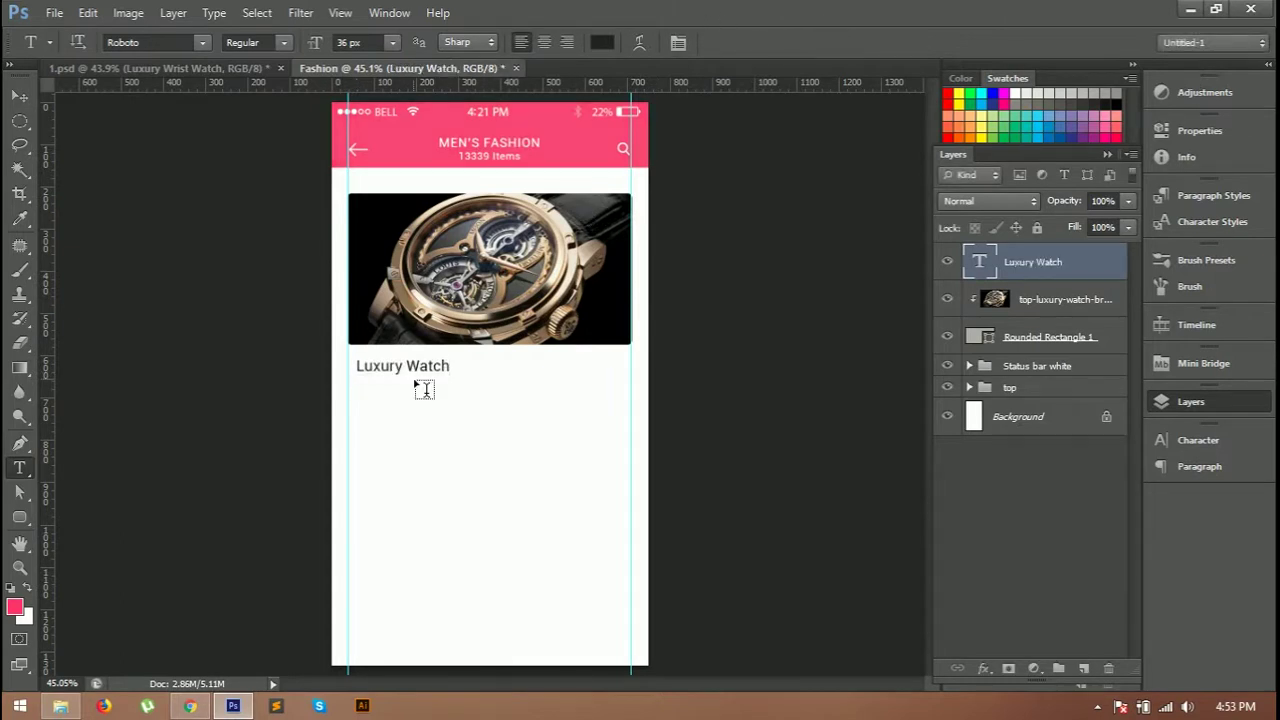
key("v")
left_click_drag(420, 371, 414, 374)
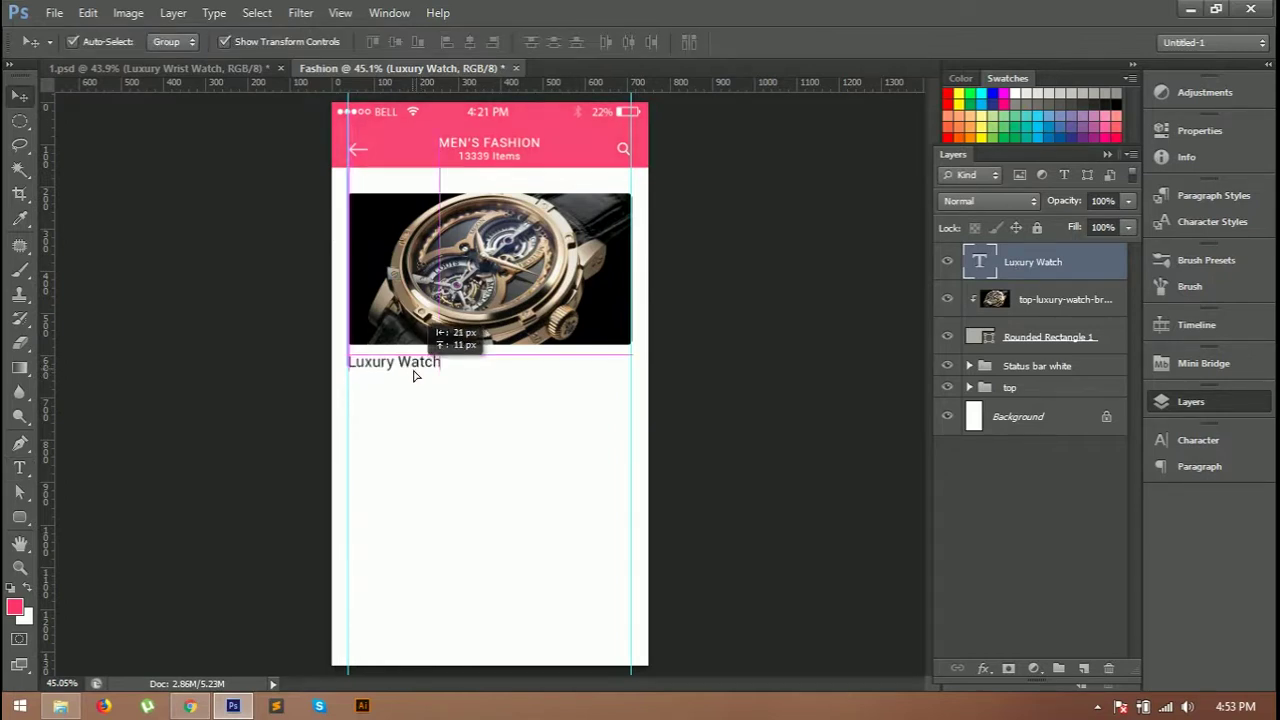
left_click(451, 428)
Add the 'Luxury Wrist' subtitle below the title.
key("t")
left_click(356, 389)
type("Luxury Wrist")
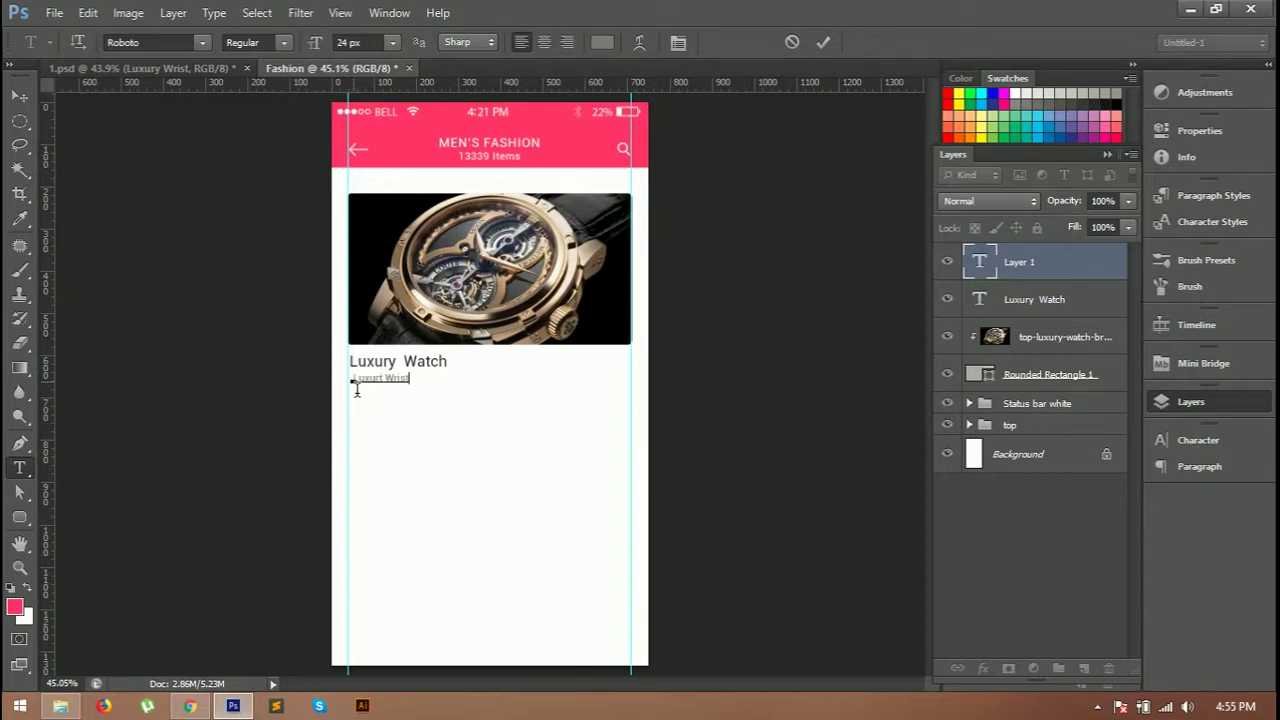
key("ctrl+Return")
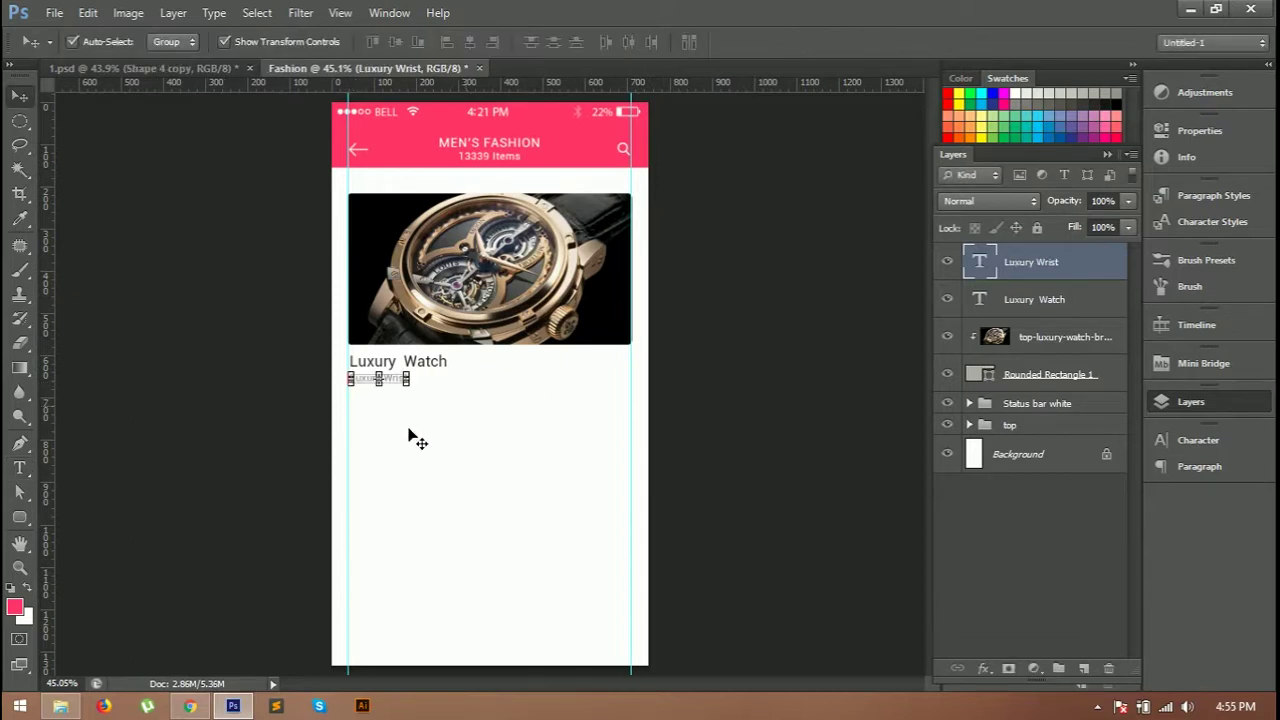
left_click_drag(19, 517, 110, 555)
left_click(110, 552)
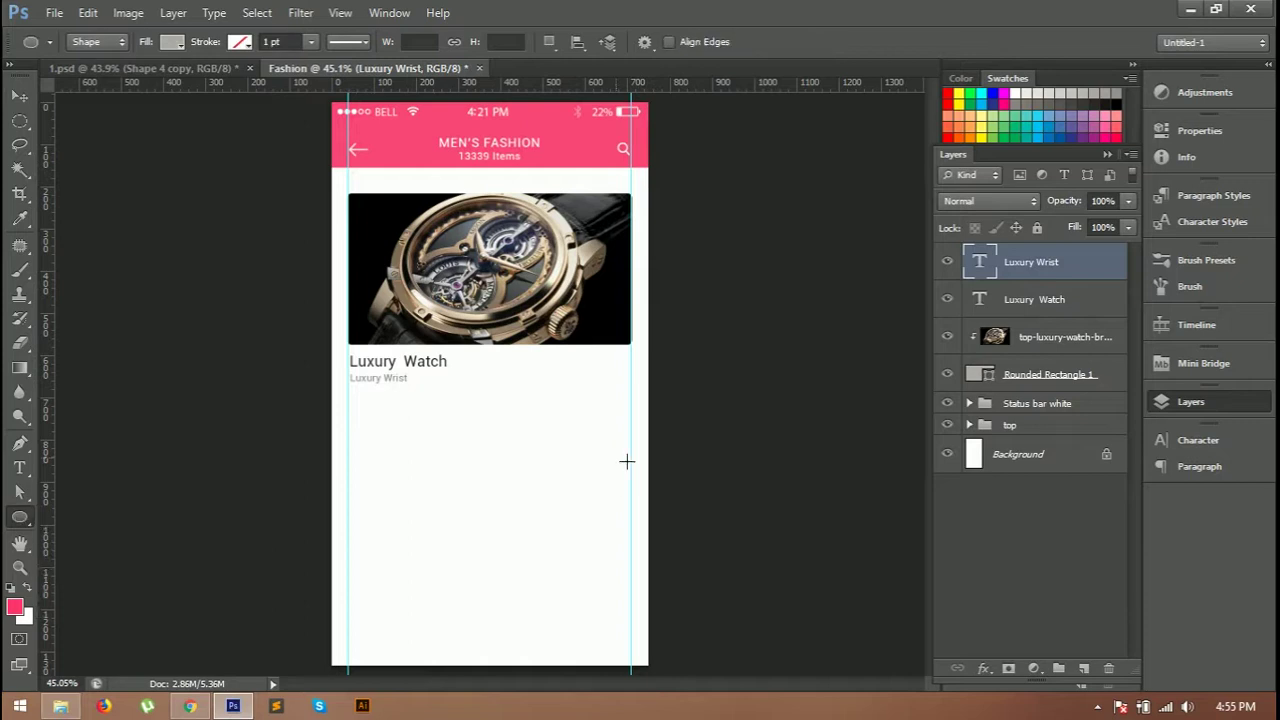
Draw a small circle at the title row's right end and duplicate it to its left.
left_click_drag(590, 380, 614, 409)
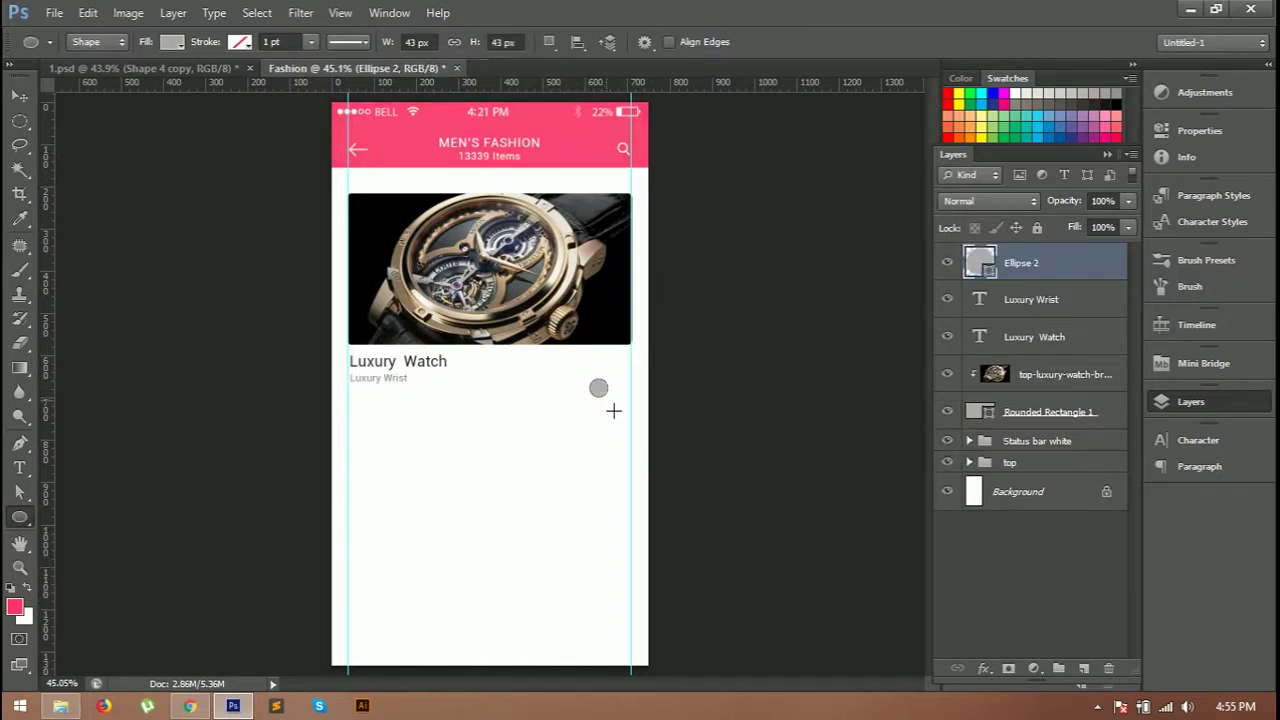
key("v")
scroll(598, 388, "up", 2)
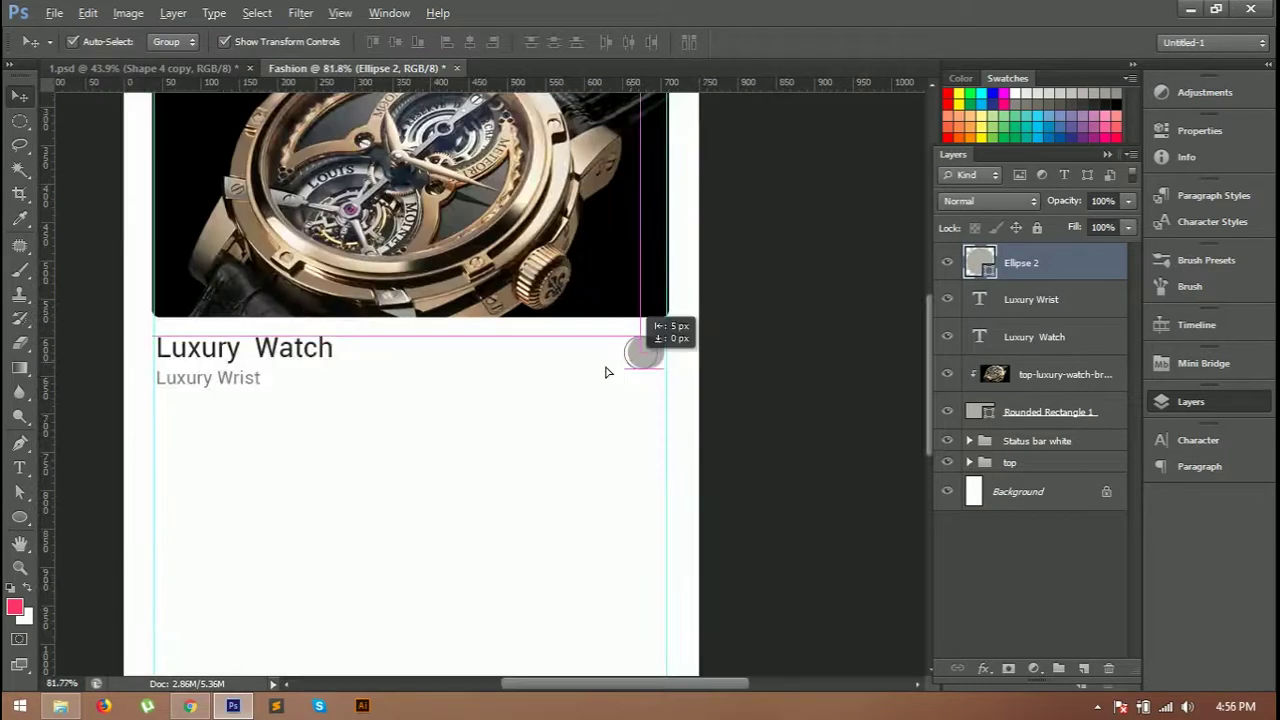
left_click_drag(648, 370, 587, 366)
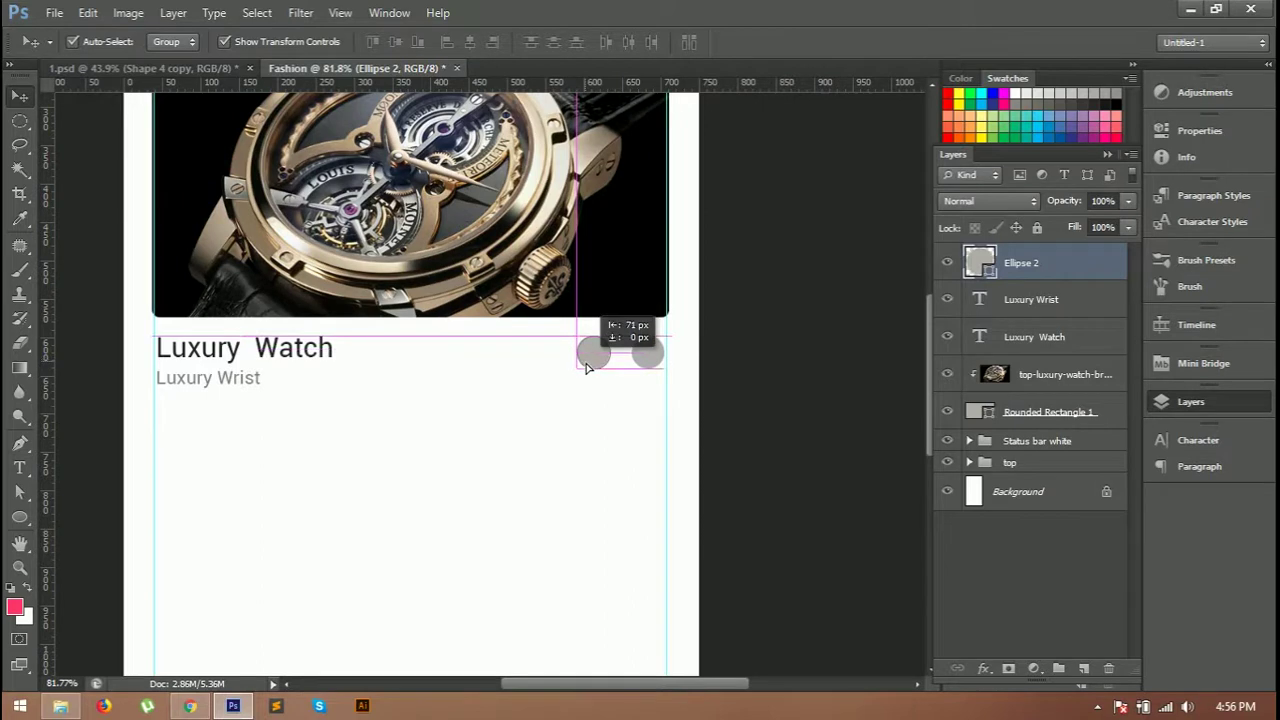
left_click_drag(587, 366, 588, 366)
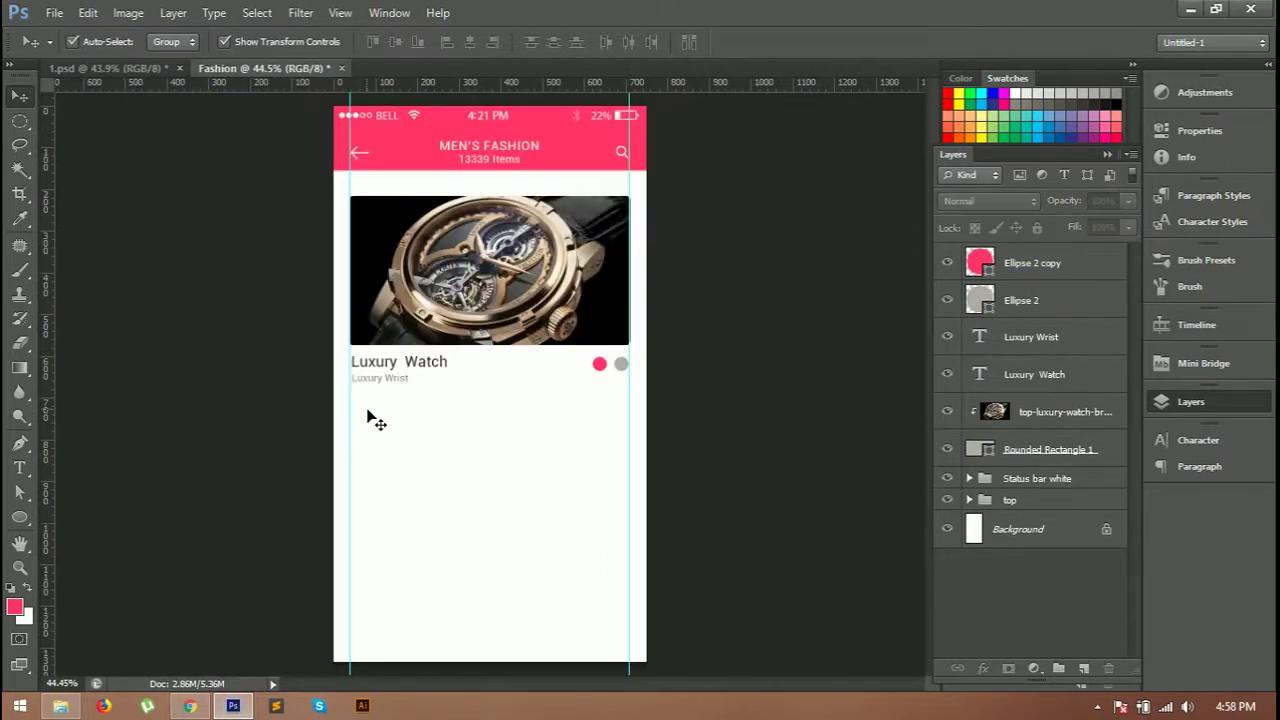
Add a cyan '$99' price below the Luxury Wrist subtitle.
key("t")
left_click(364, 413)
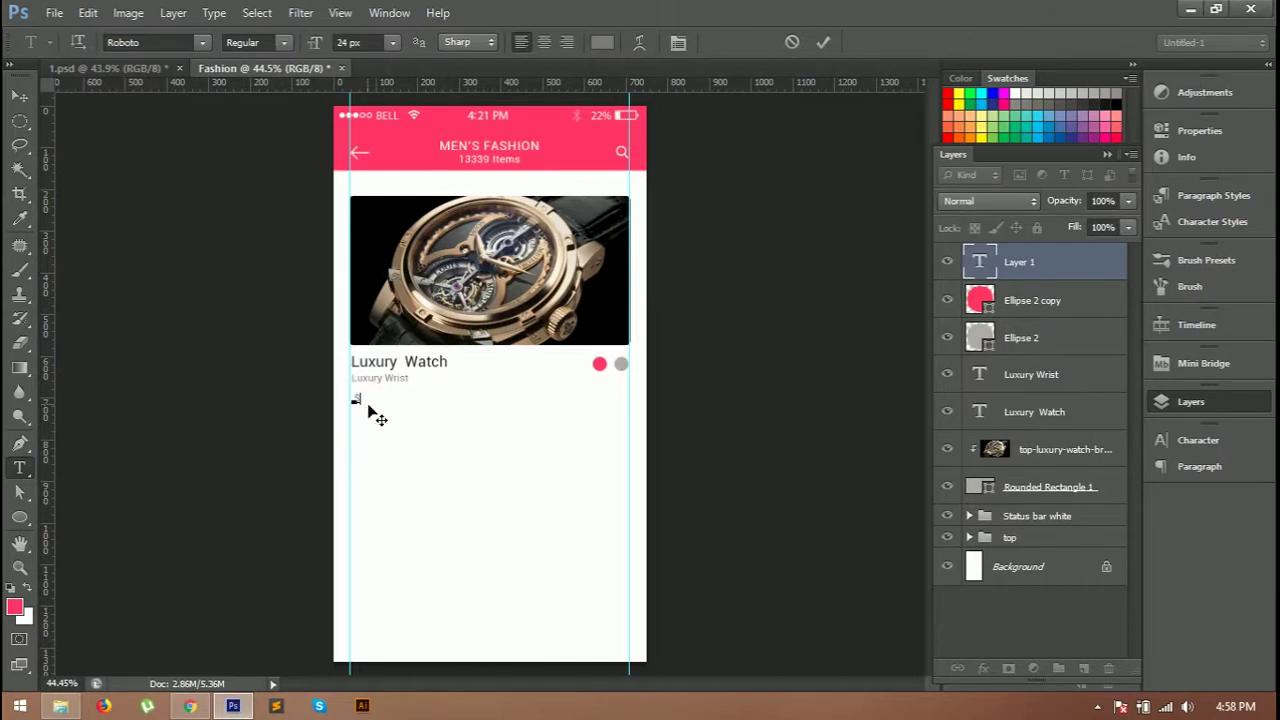
type("$99")
key("ctrl+a")
left_click(602, 42)
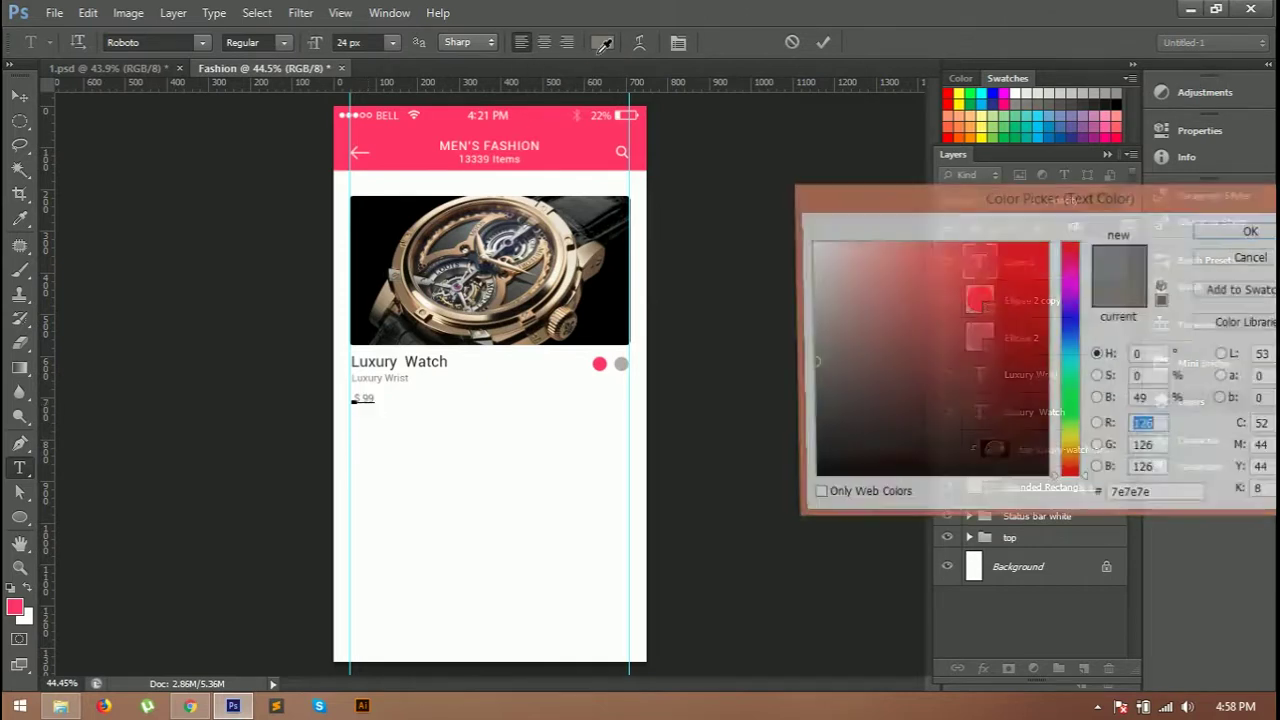
left_click(1075, 353)
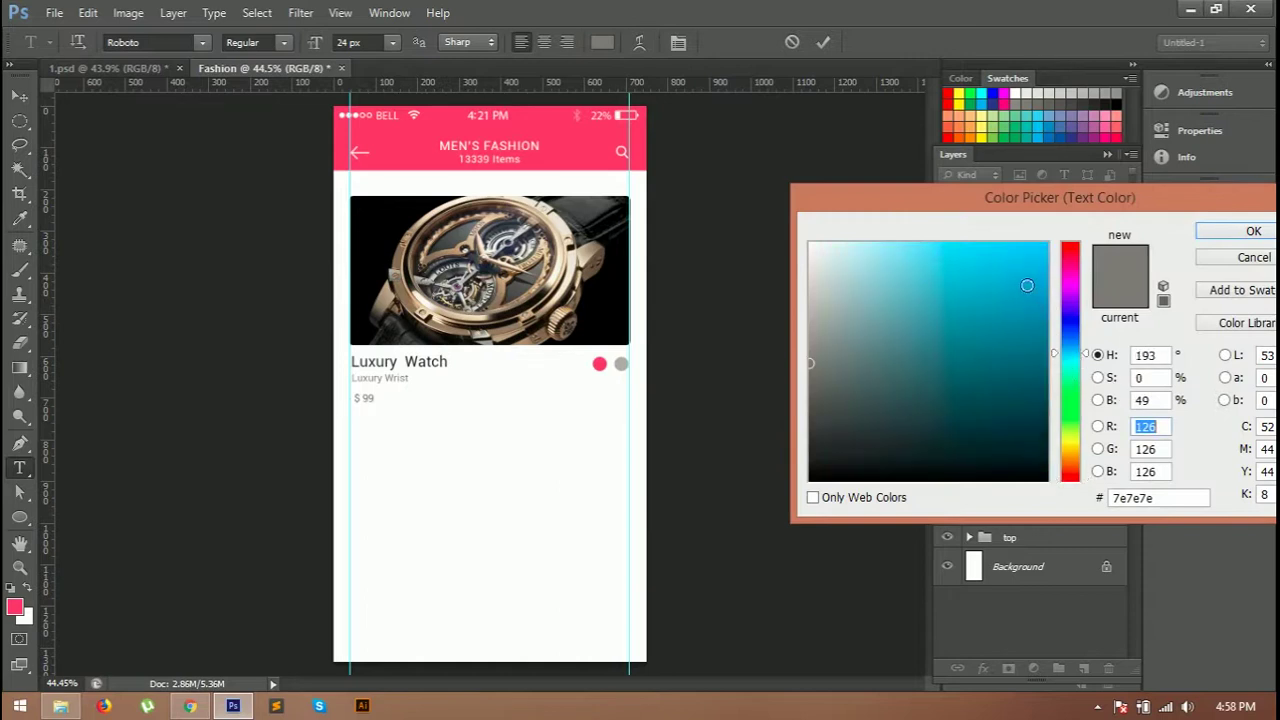
left_click(1038, 265)
left_click(1253, 231)
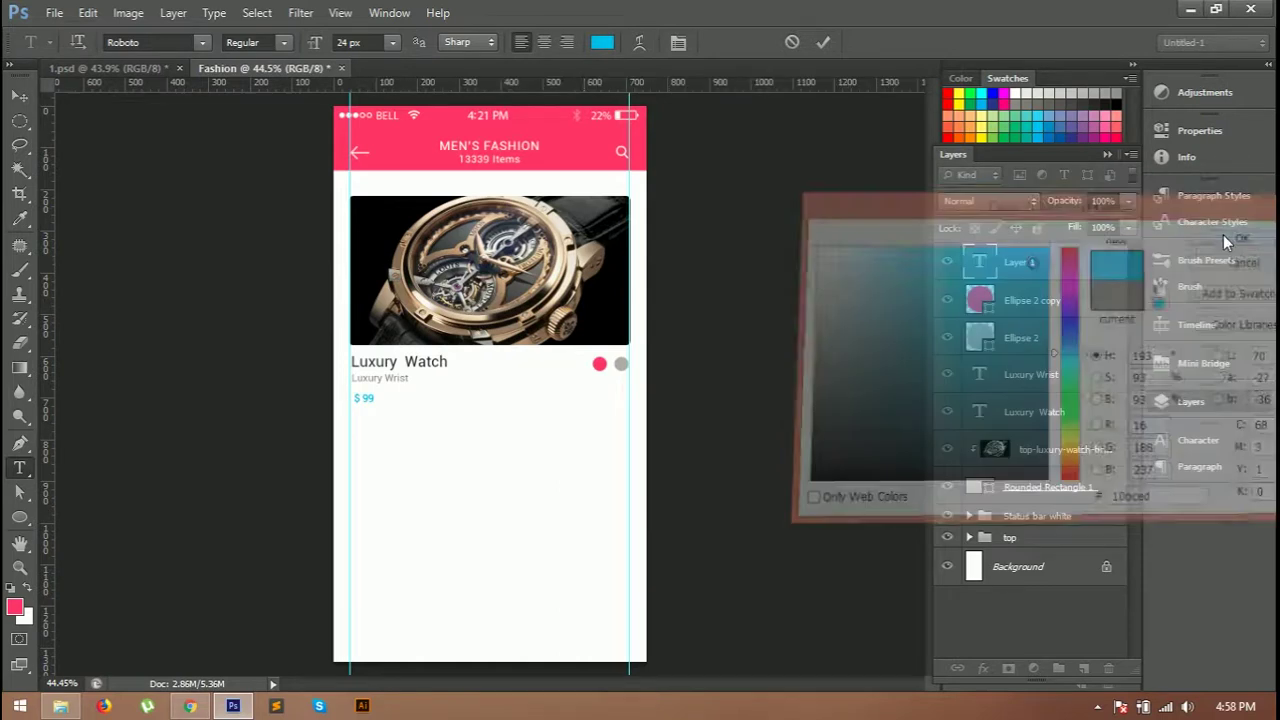
left_click(19, 517)
Choose the Rectangle Tool from the shape tools list.
right_click(22, 518)
left_click(90, 512)
right_click(22, 518)
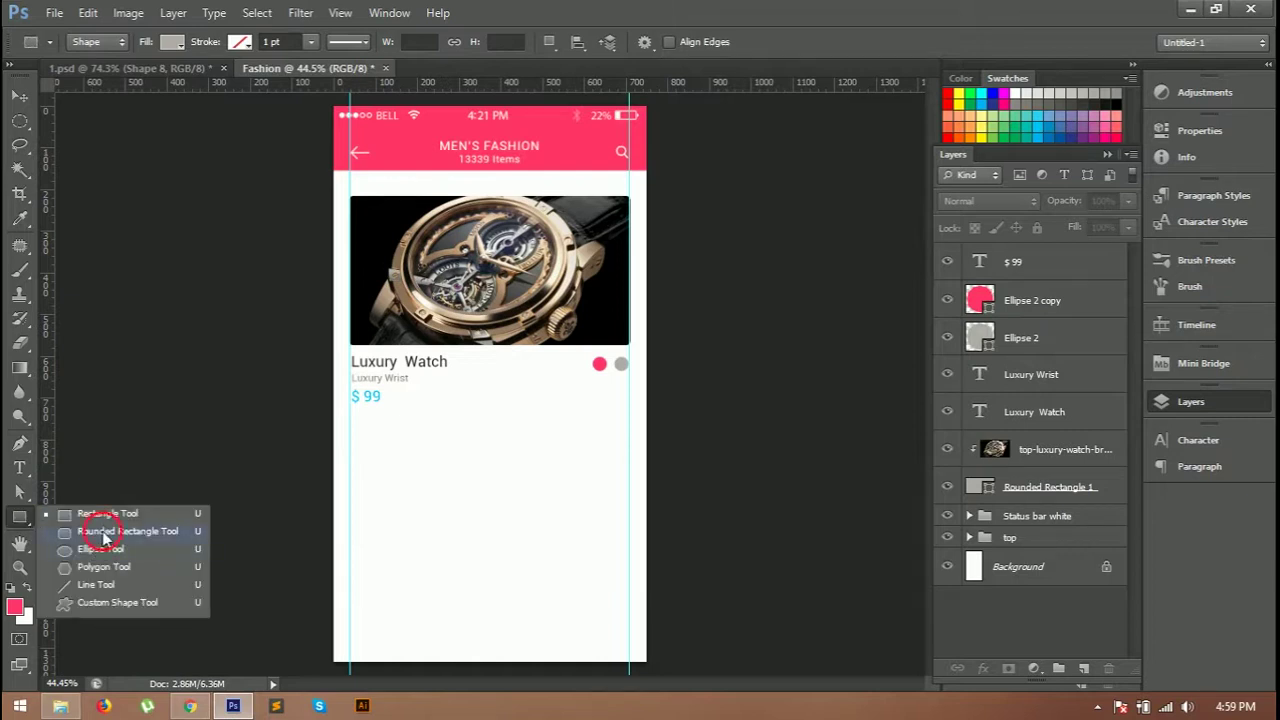
Draw a small rounded square beside the $ 99 price and place a copy further right.
left_click(63, 531)
scroll(407, 401, "up", 3)
left_click_drag(385, 385, 418, 412)
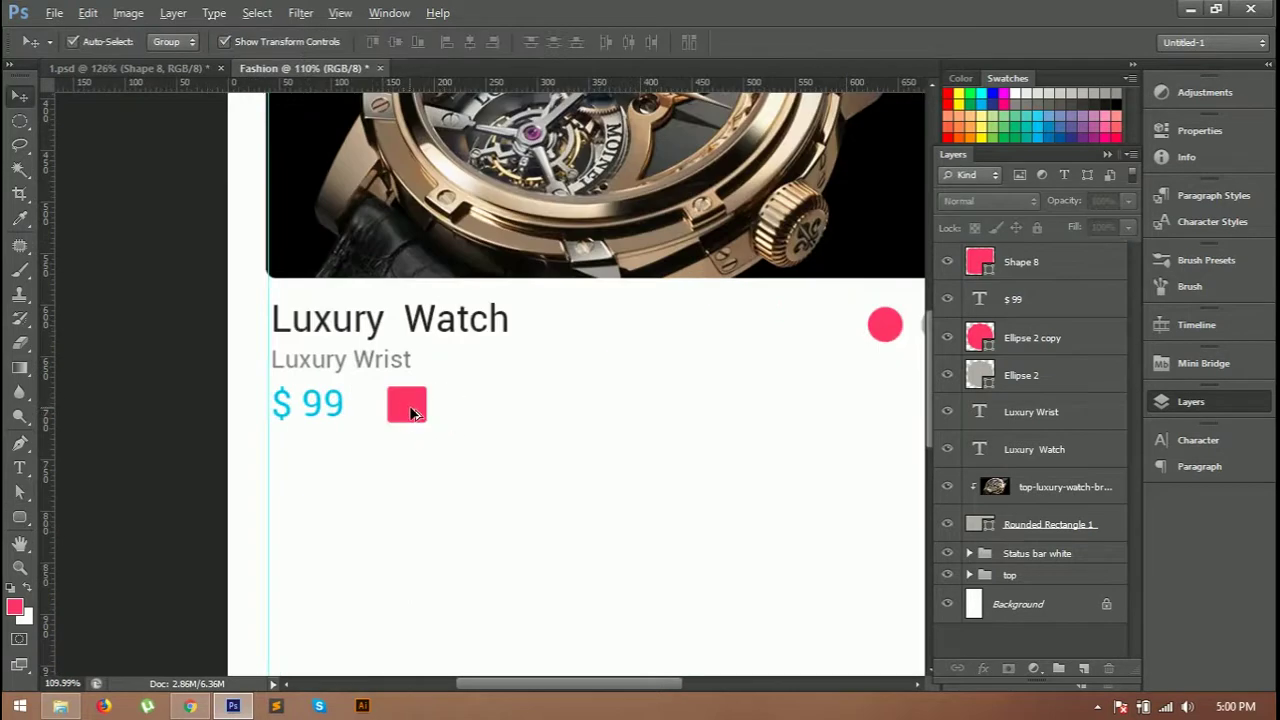
left_click_drag(410, 413, 520, 413)
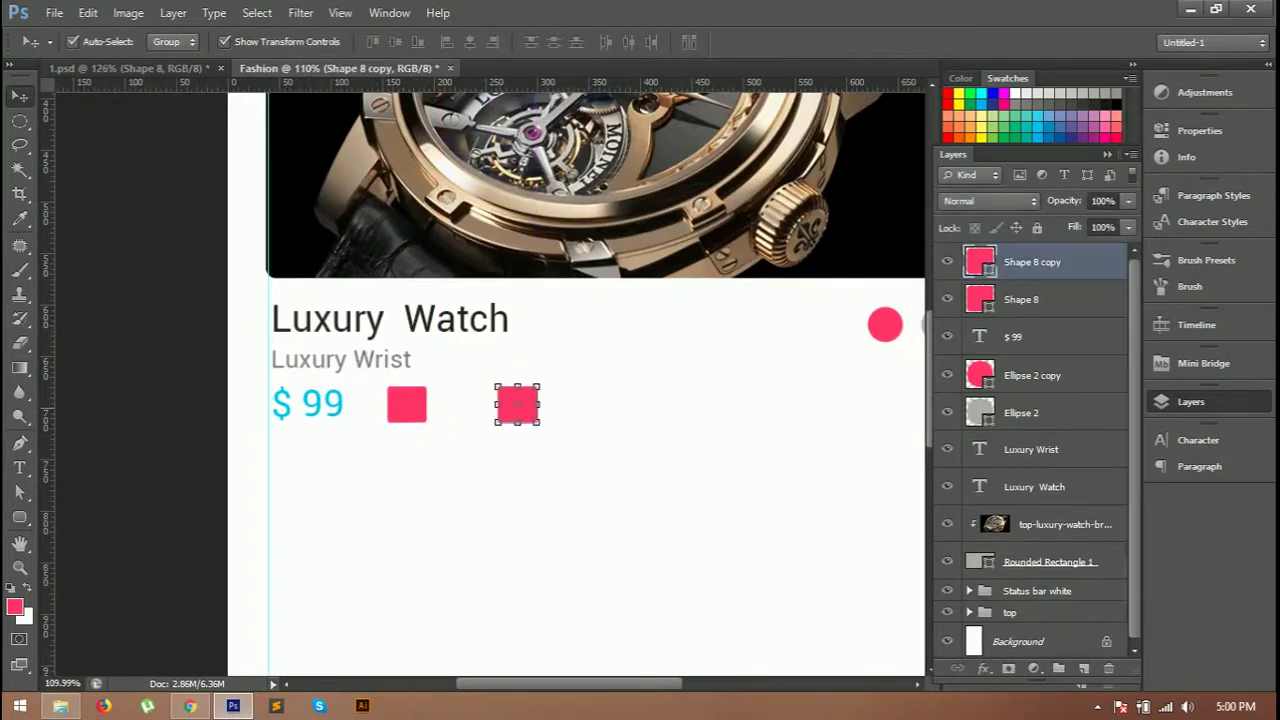
Add a white minus sign inside the left pink square.
key("t")
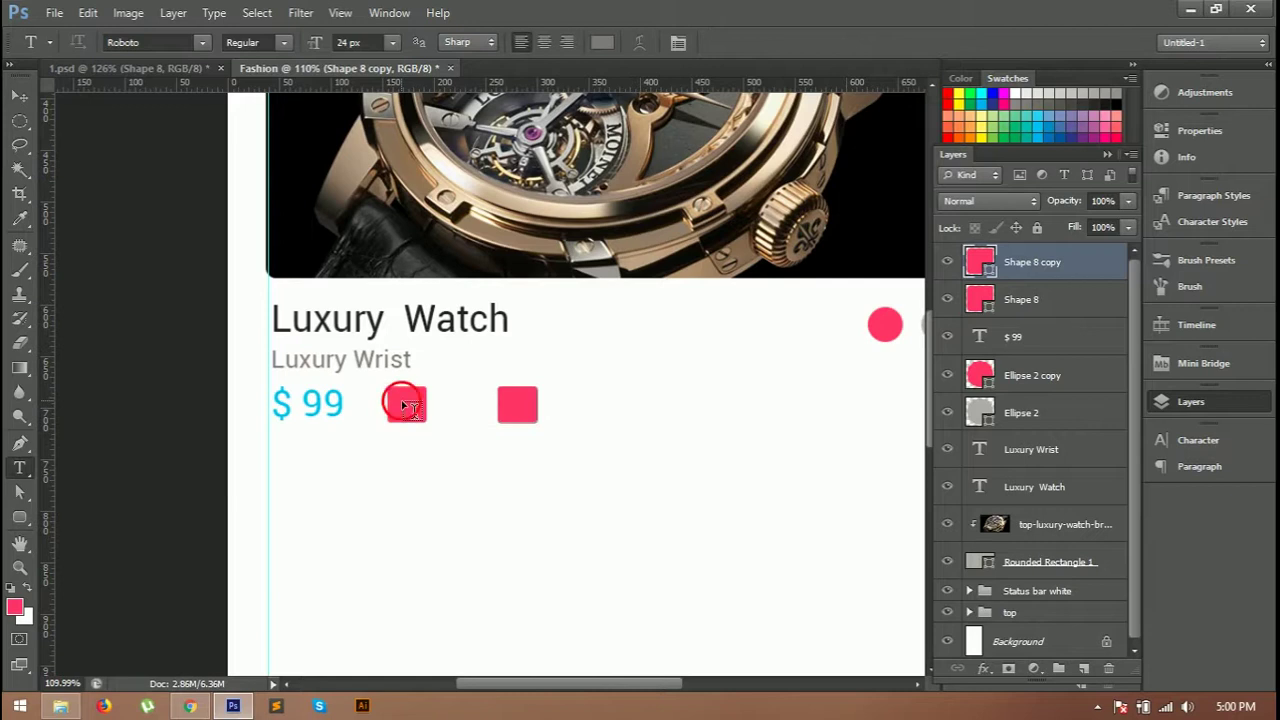
left_click(405, 405)
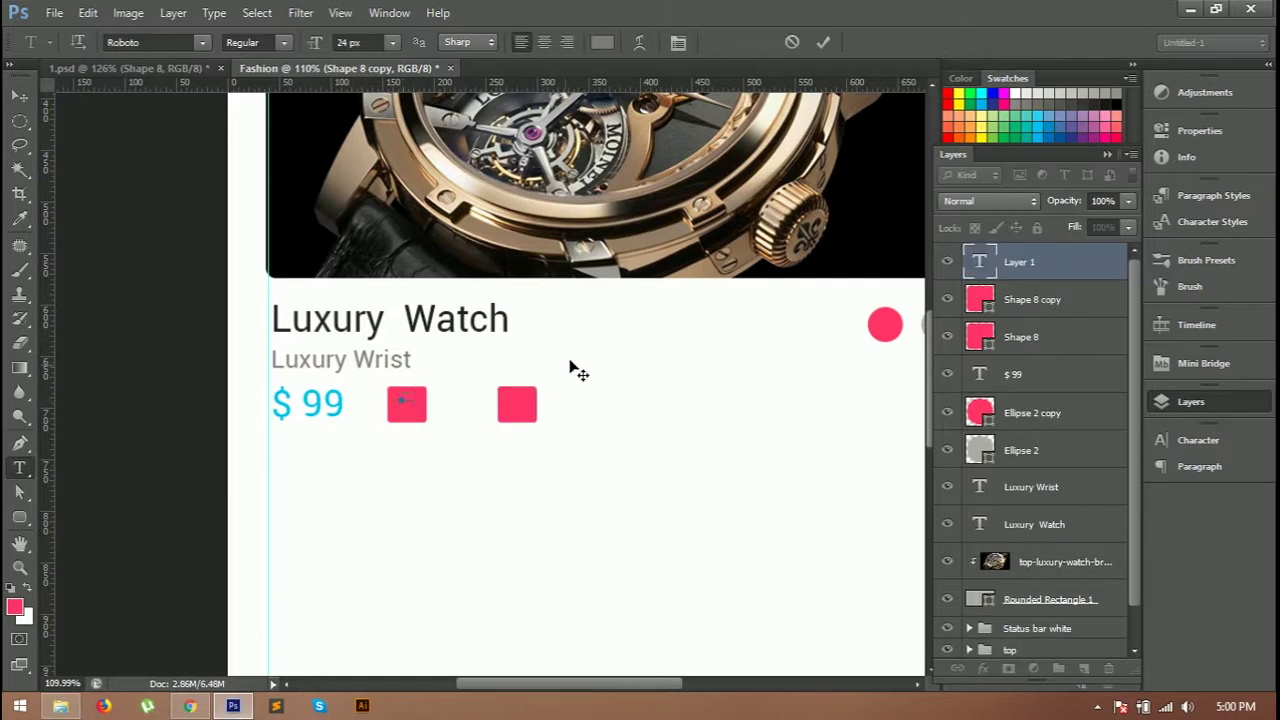
left_click(601, 42)
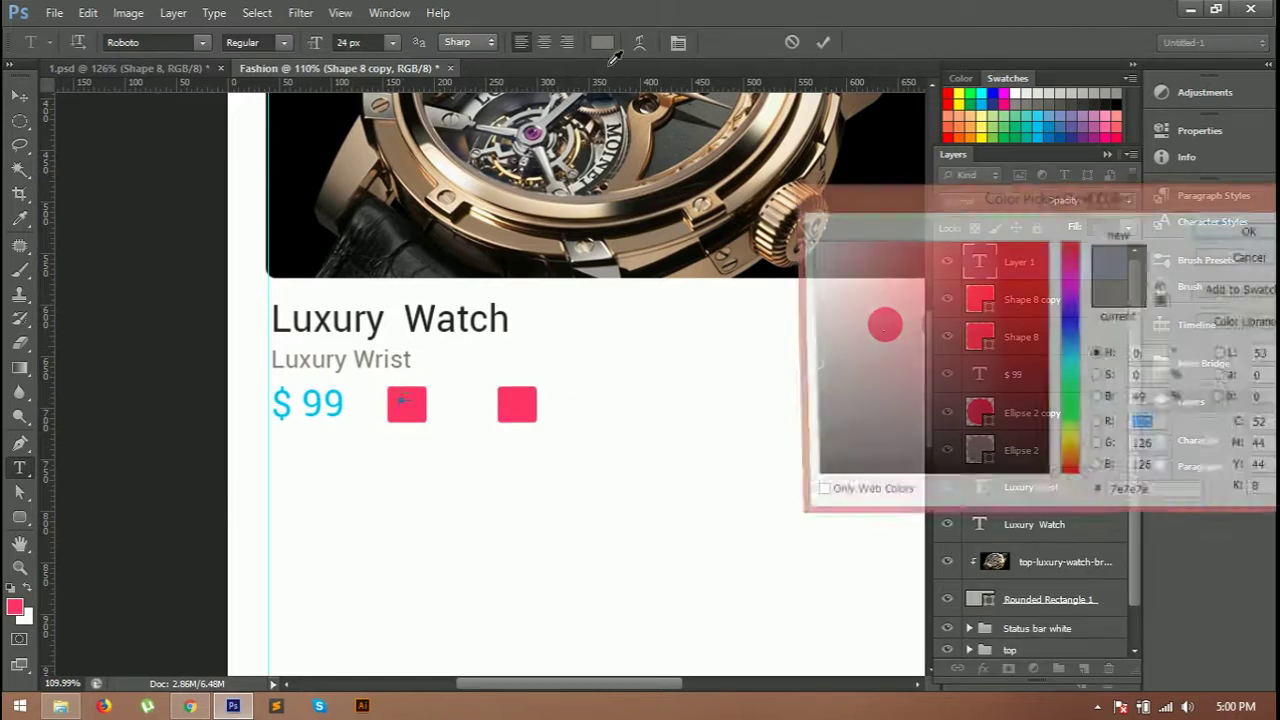
left_click(809, 243)
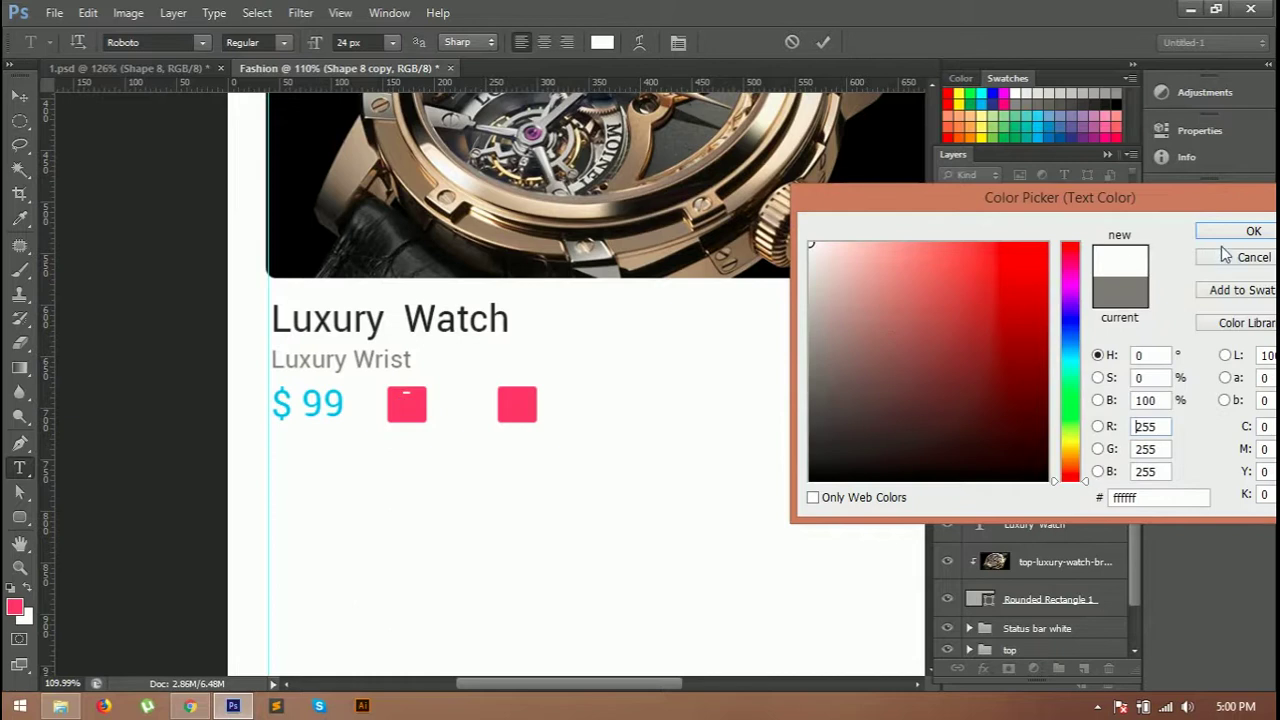
left_click(1253, 231)
left_click(823, 43)
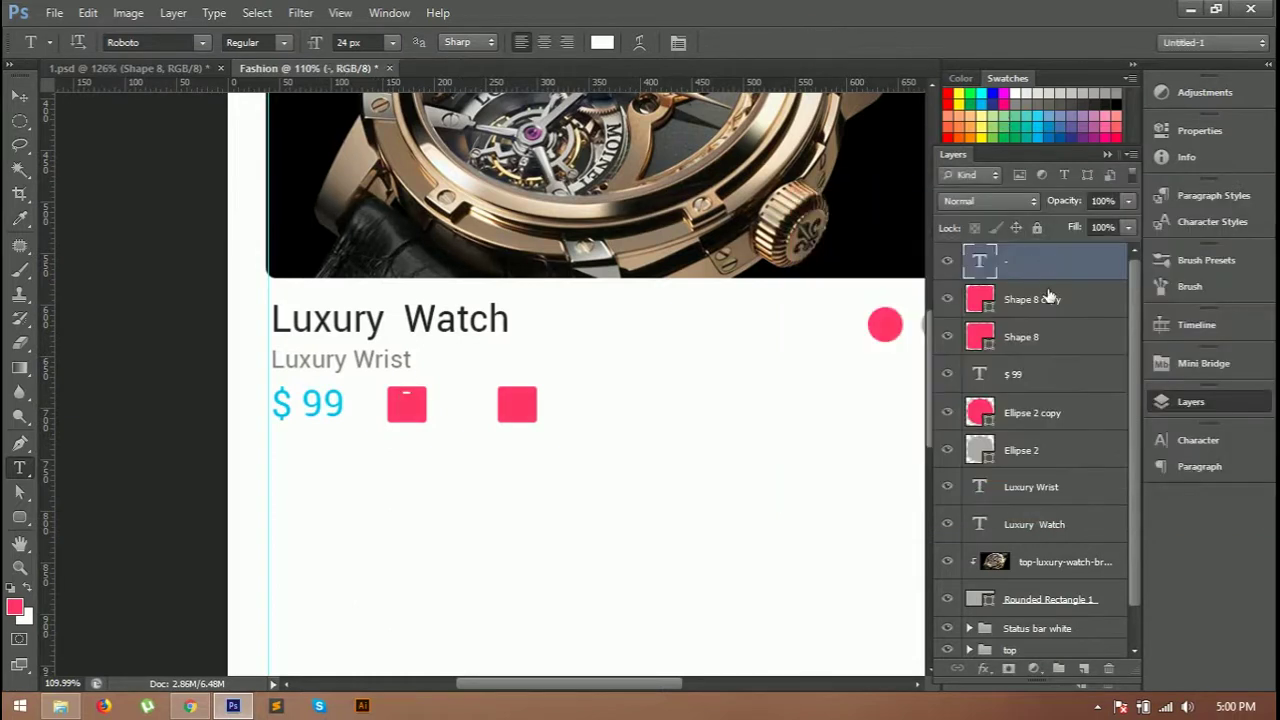
Resize the minus sign to 36 px and centre it on its square.
left_click(410, 400)
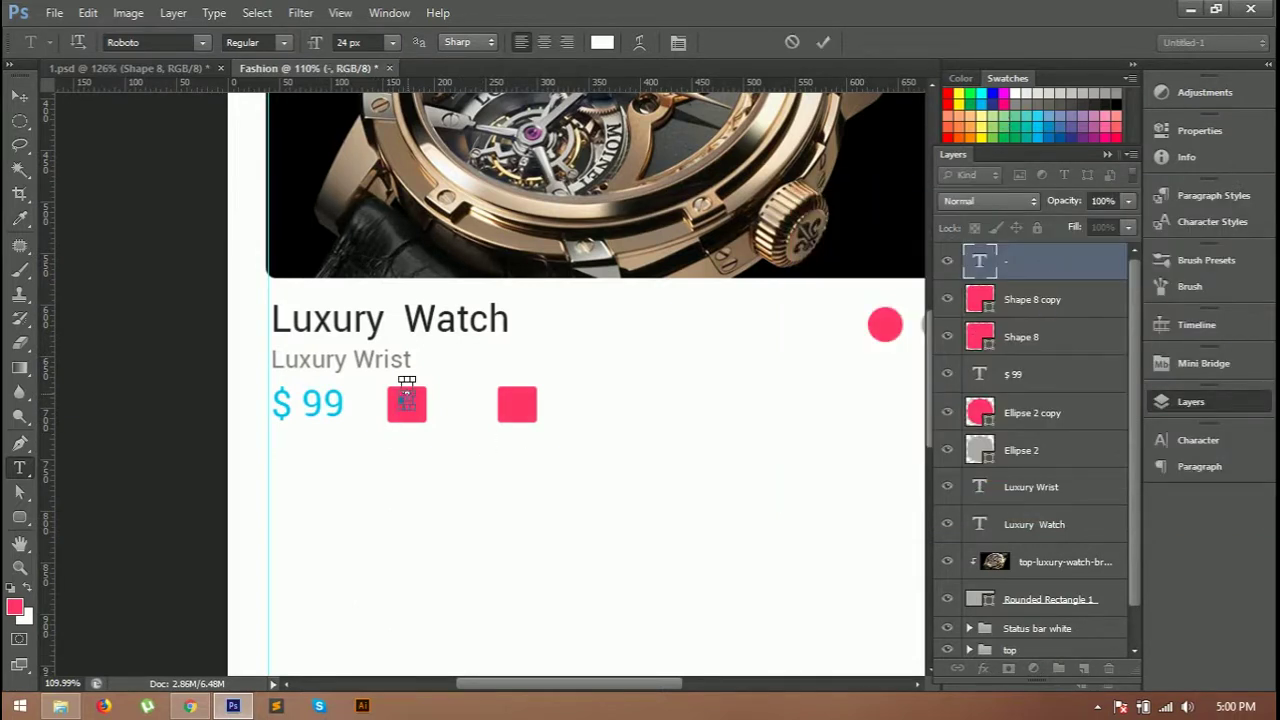
left_click(389, 44)
left_click(379, 298)
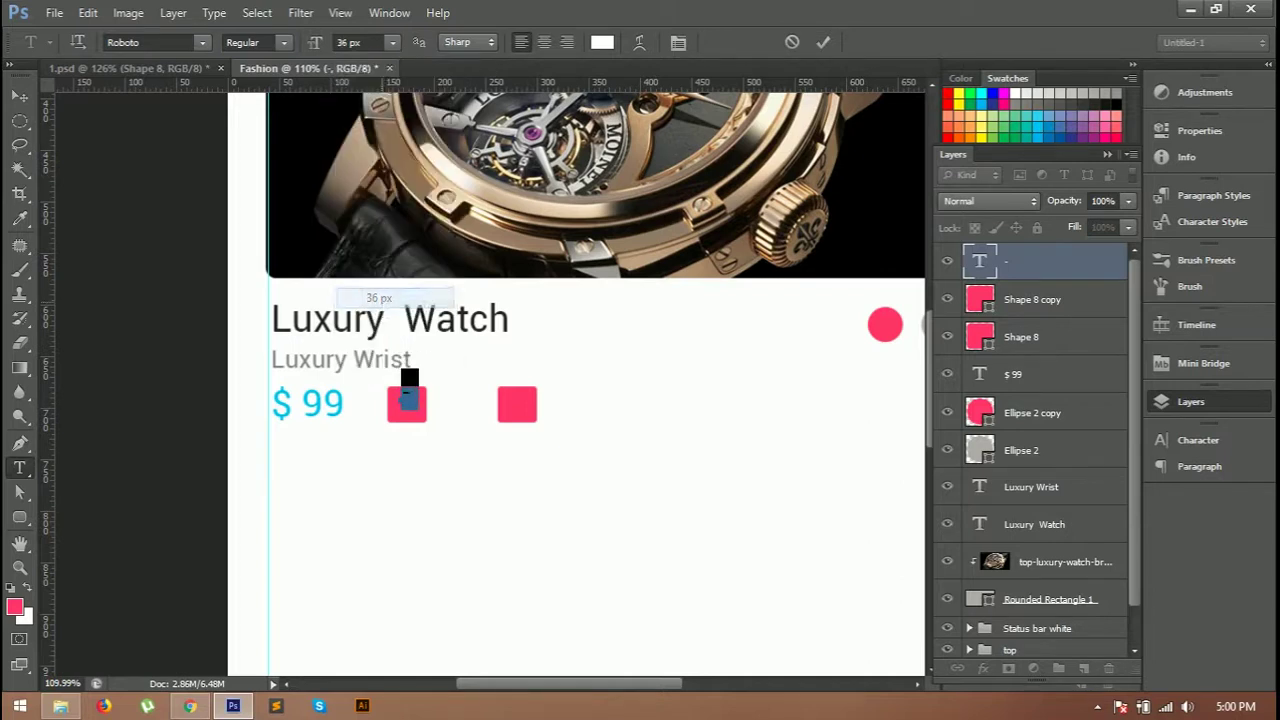
left_click(825, 43)
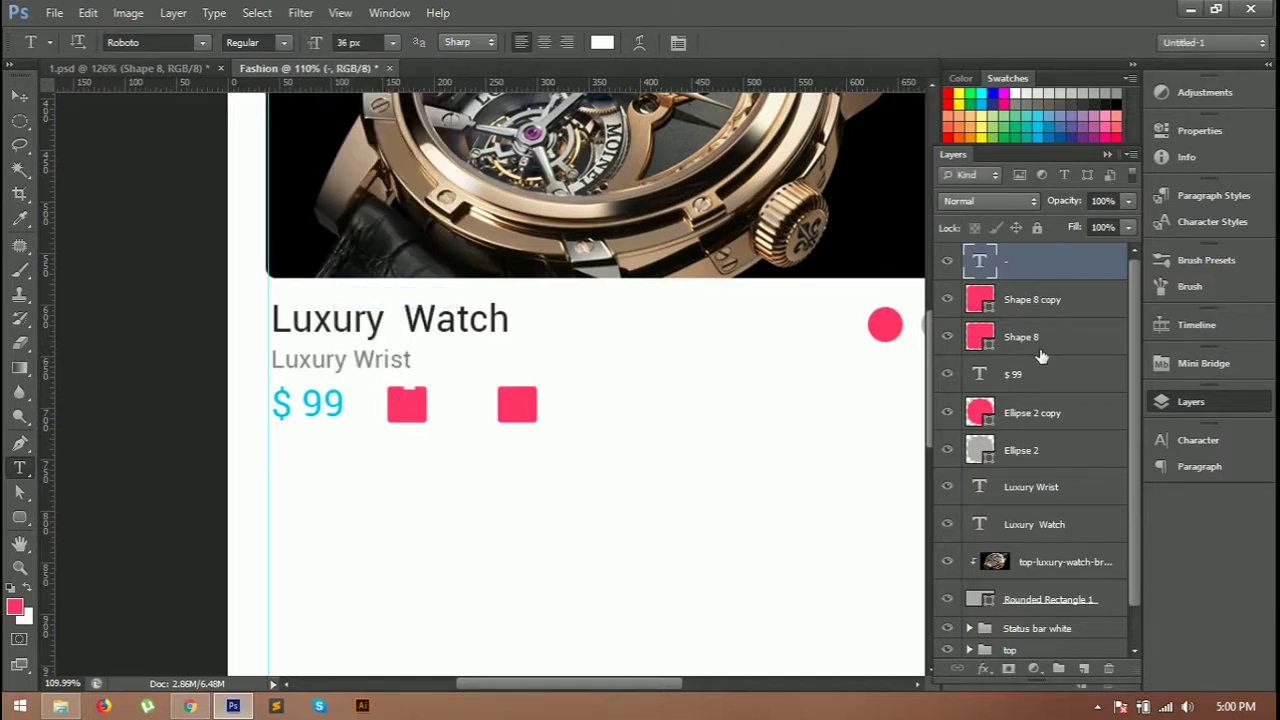
left_click(1035, 345, "ctrl")
key("v")
left_click(393, 42)
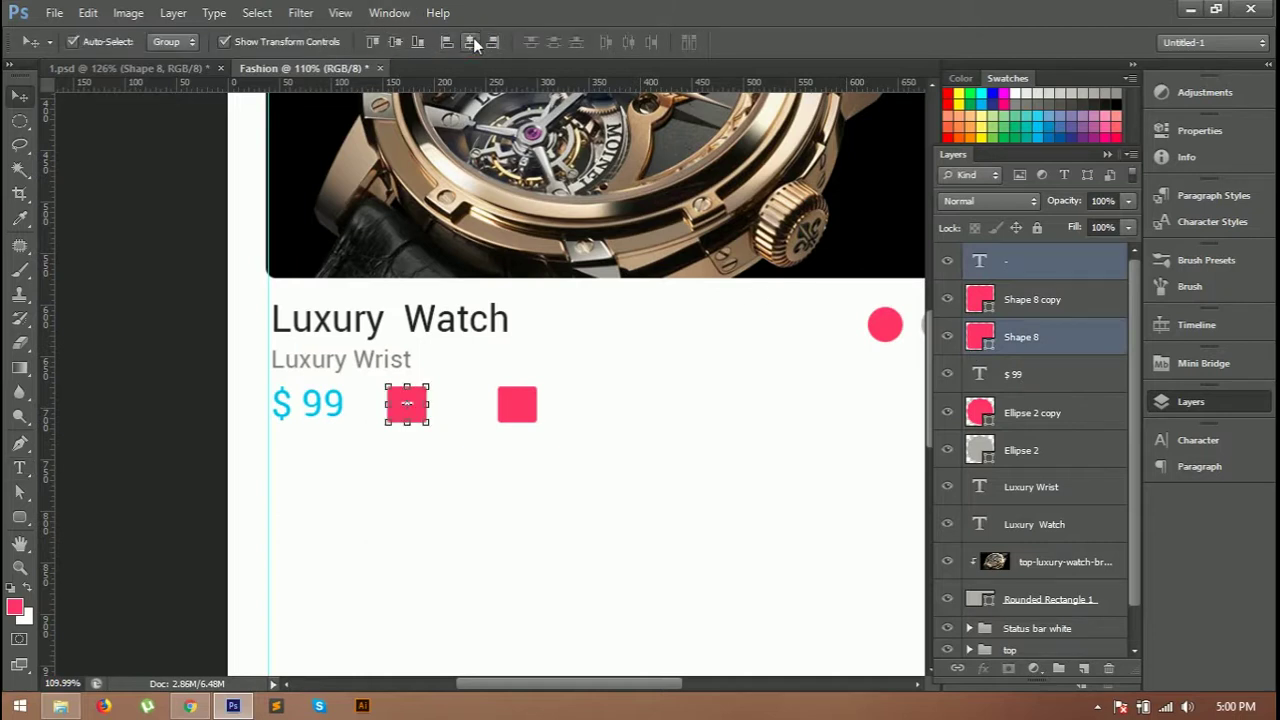
left_click(520, 460)
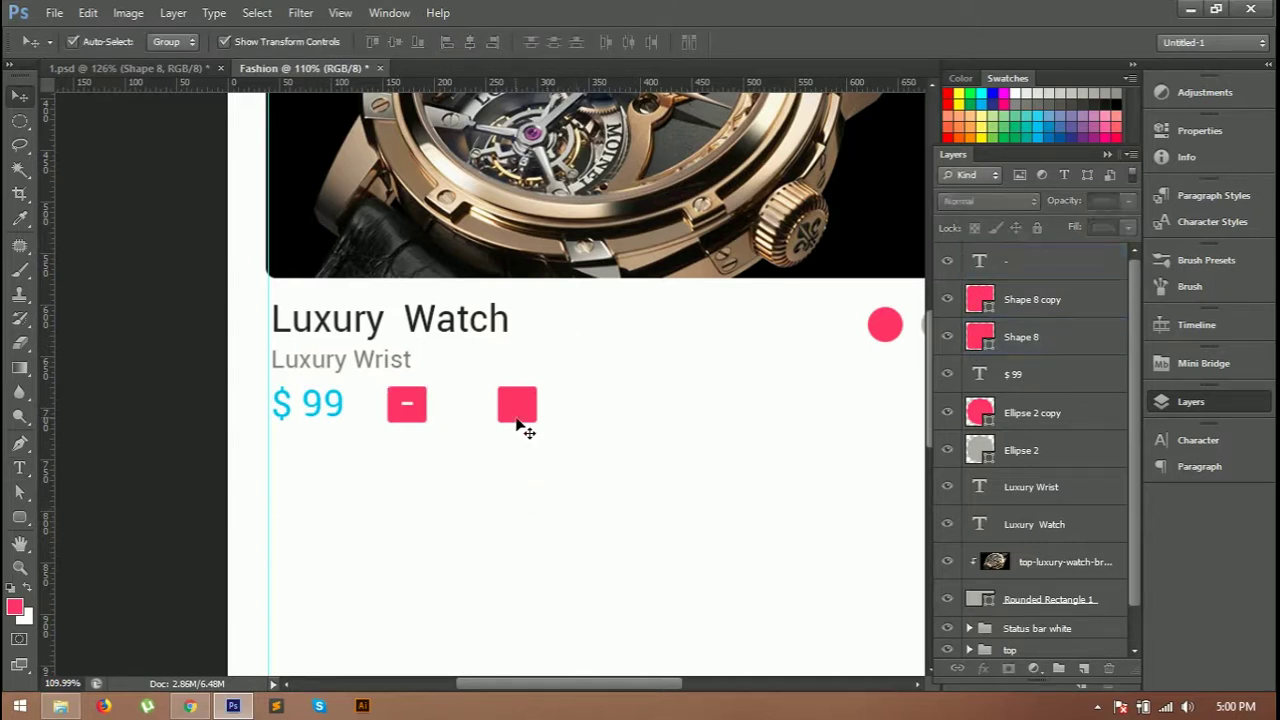
Add a '+' on the right pink square and centre it vertically.
key("t")
left_click(512, 400)
type("+")
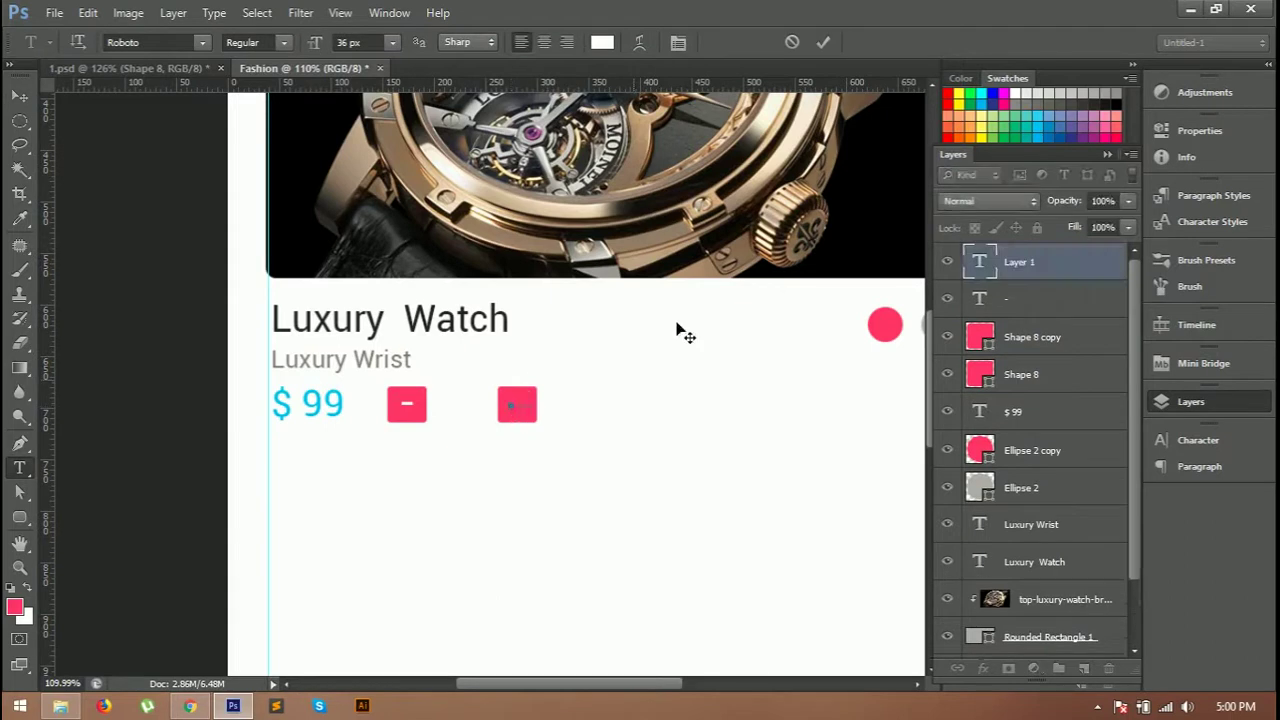
left_click(823, 42)
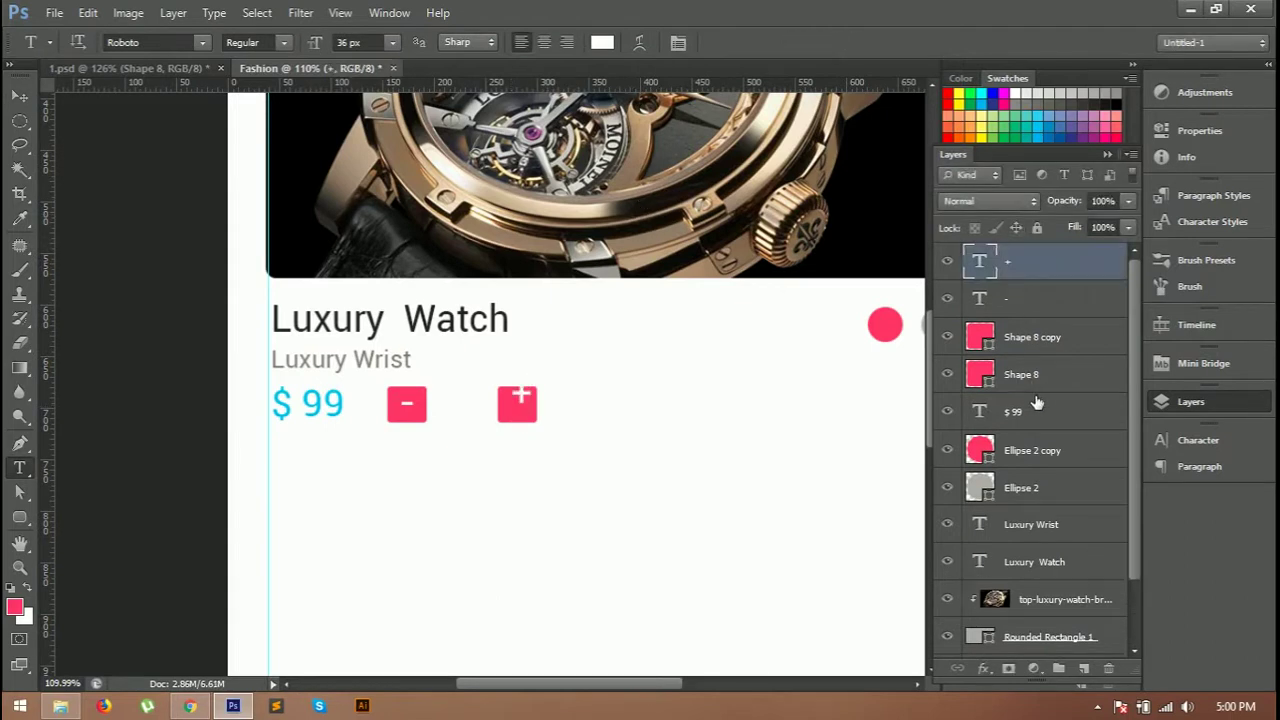
left_click(1060, 336, "ctrl")
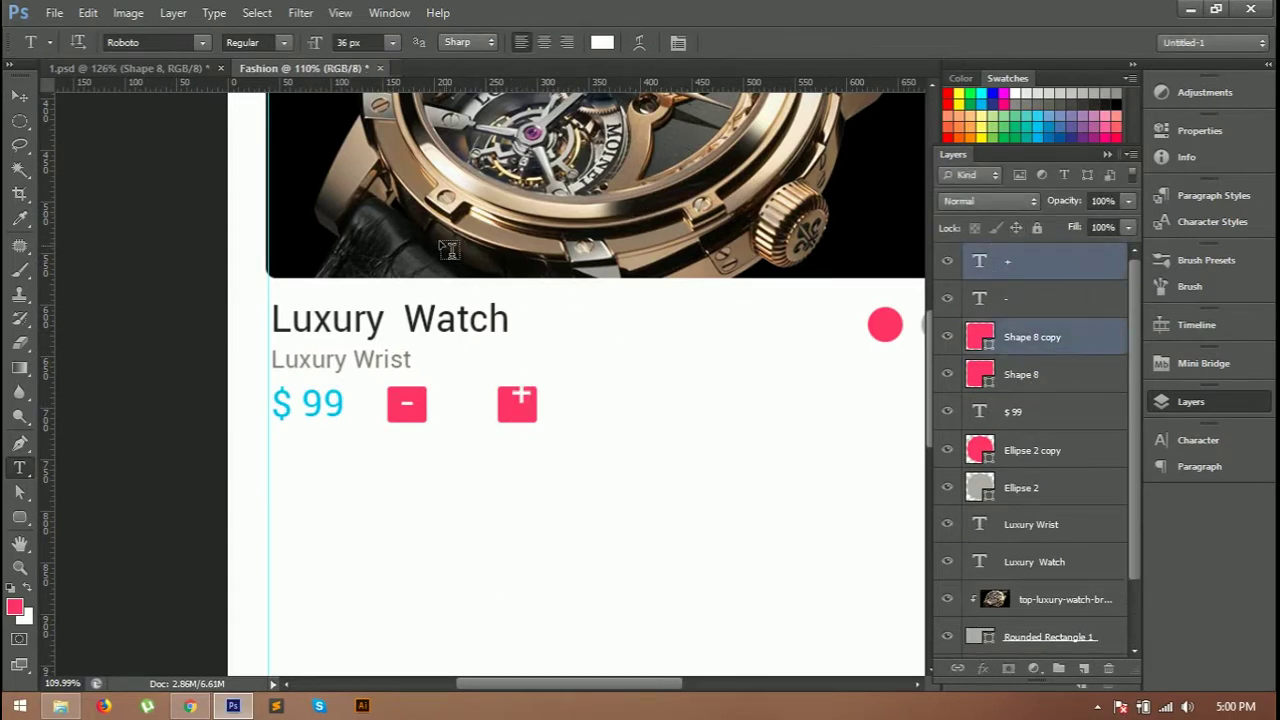
key("v")
left_click(394, 42)
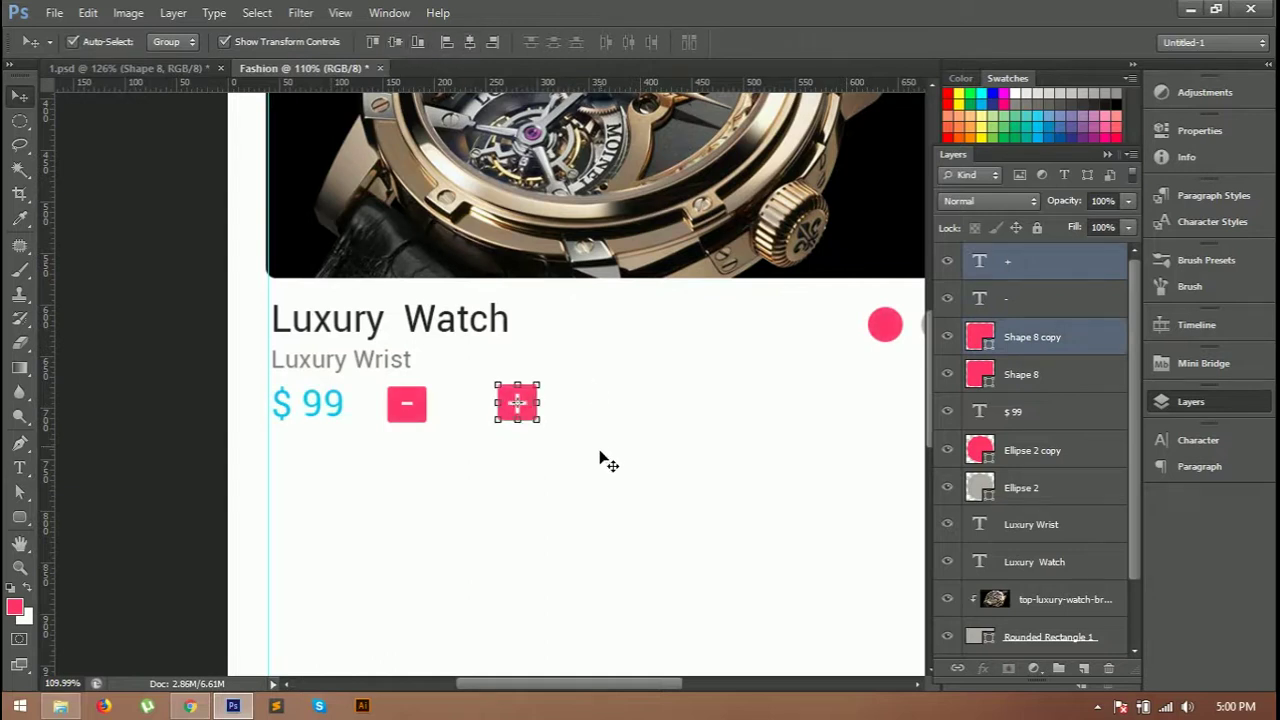
left_click(472, 460)
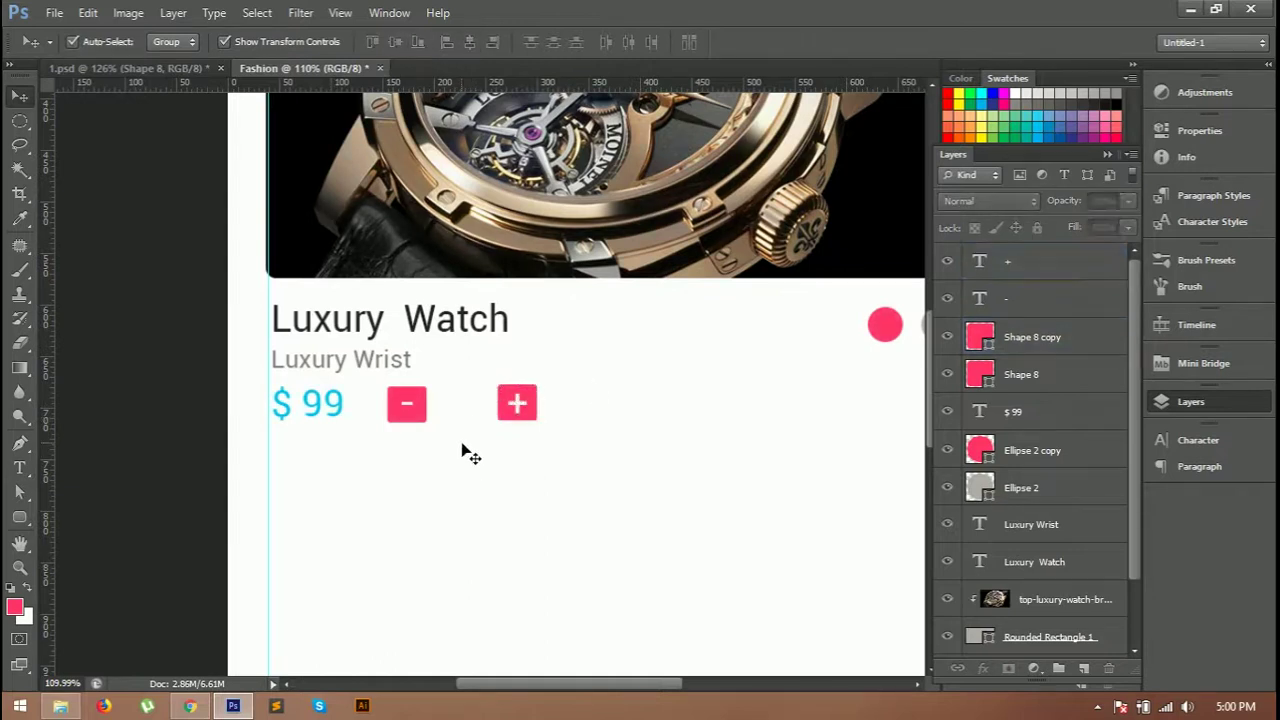
Add a black '1' between the minus and plus buttons.
key("t")
left_click(448, 408)
type("1")
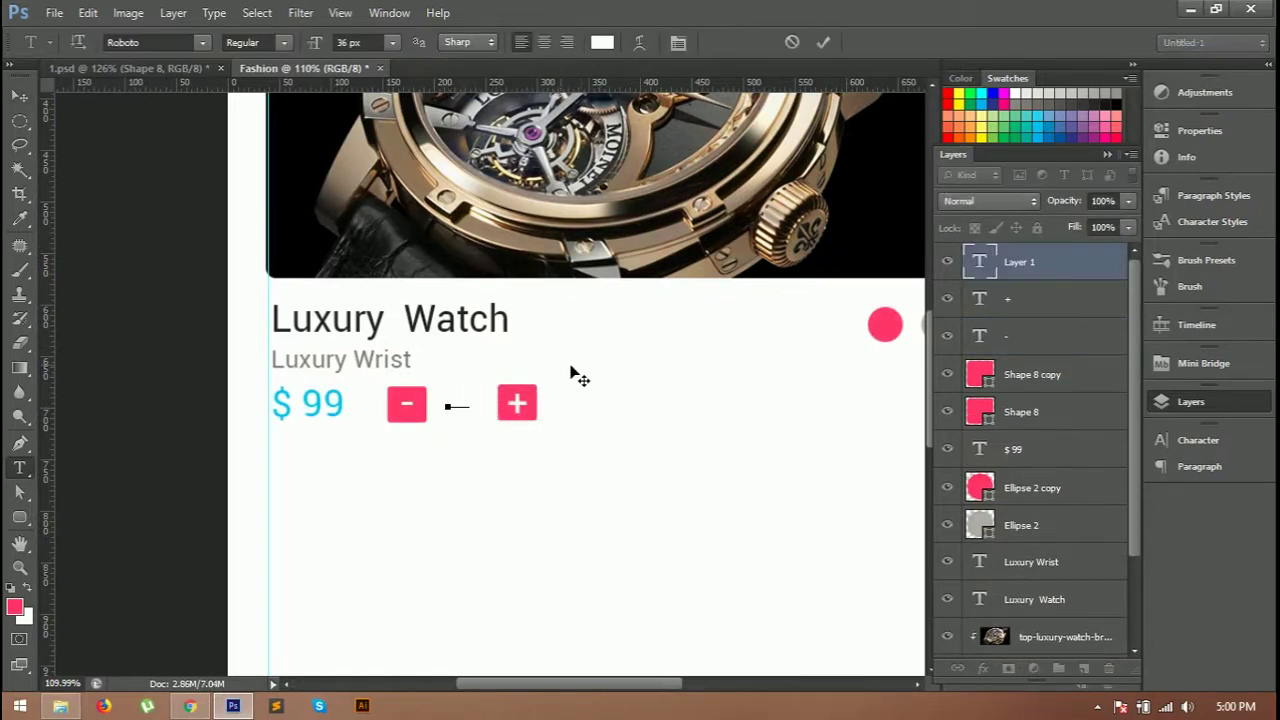
key("ctrl+a")
left_click(601, 42)
left_click_drag(931, 423, 806, 482)
left_click(1253, 231)
left_click(822, 42)
key("v")
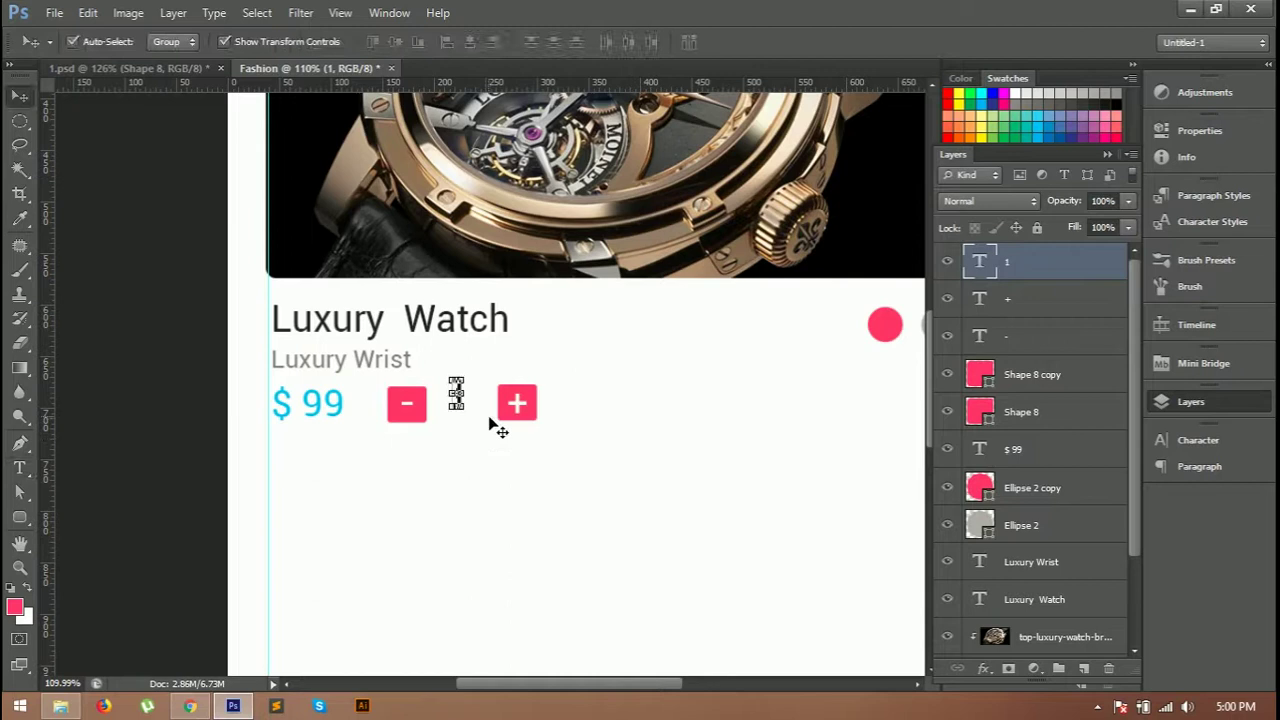
scroll(476, 418, "down", 3)
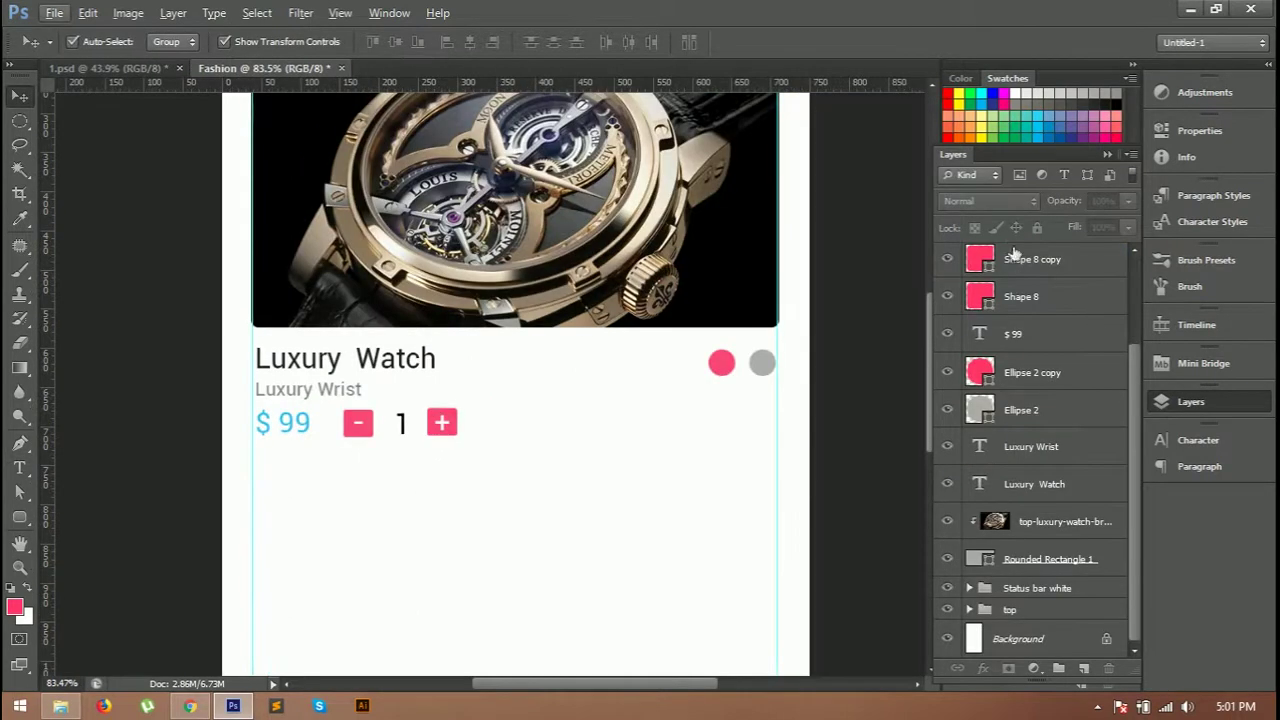
Group all the watch card layers and name the group '1'.
left_click(1052, 265)
left_click(1043, 300, "shift")
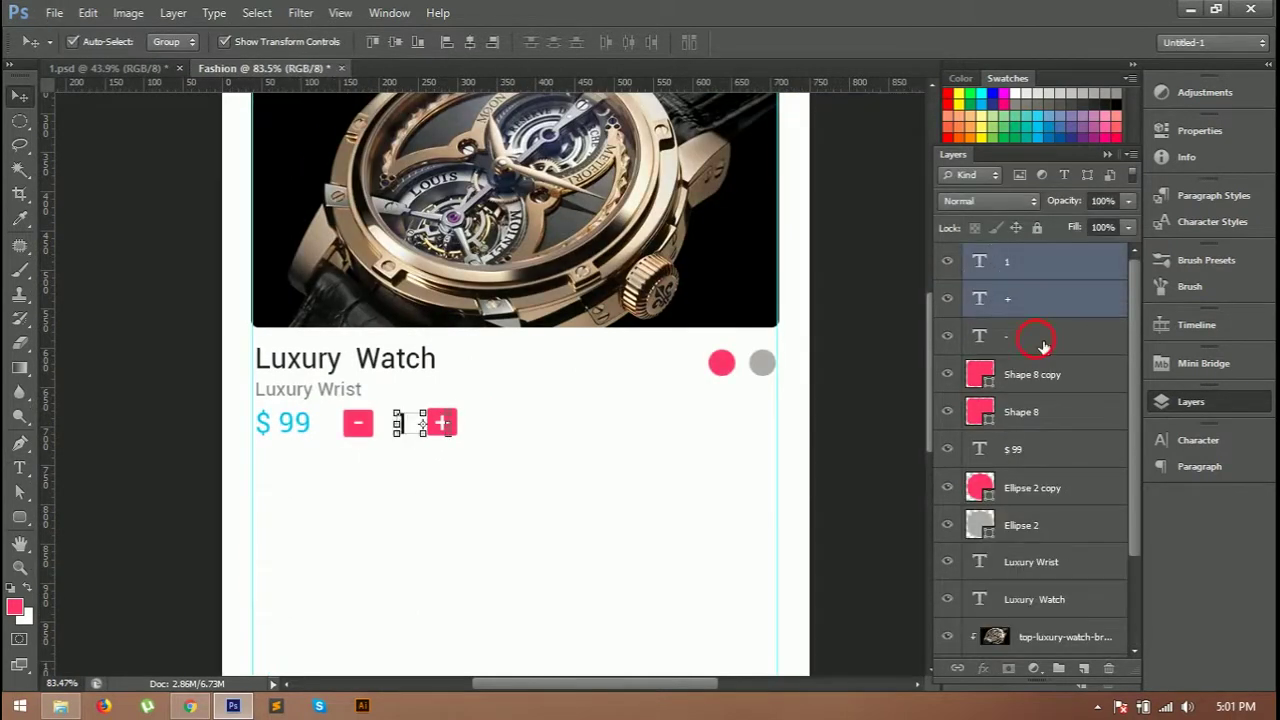
left_click(1043, 337, "shift")
left_click(1050, 374, "shift")
left_click(1046, 423, "shift")
left_click(1051, 457, "shift")
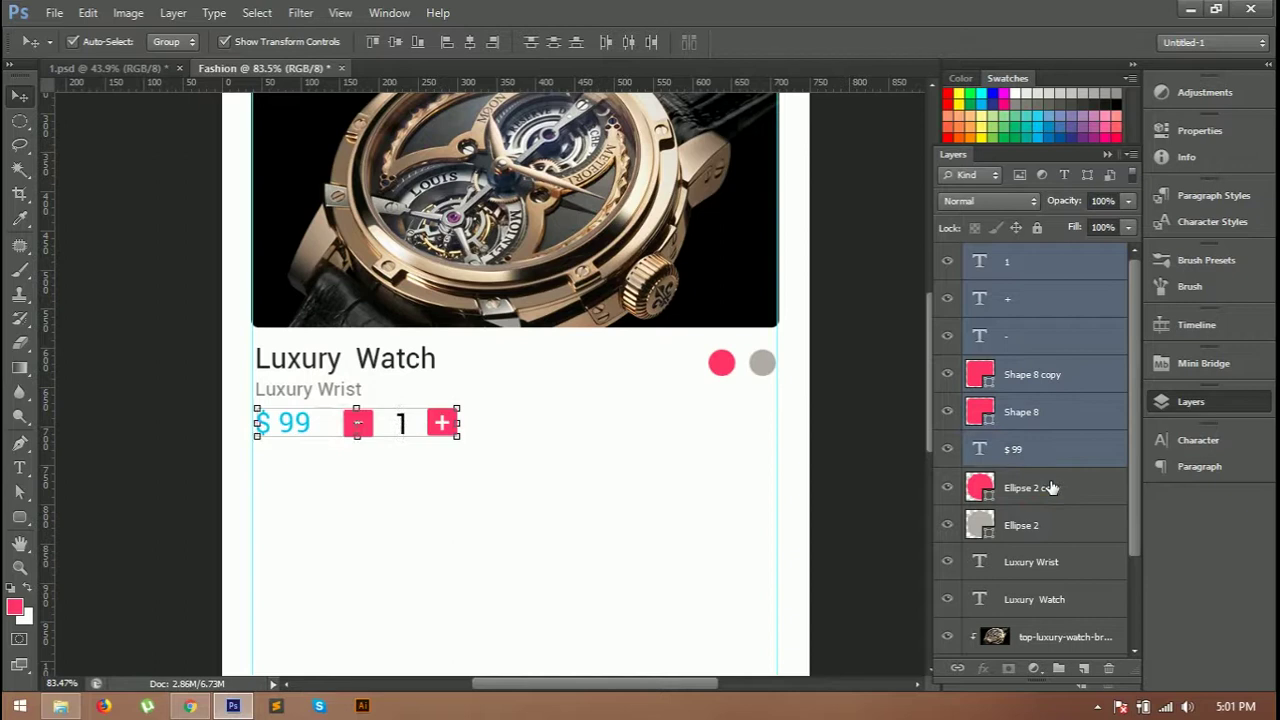
left_click(1014, 487, "shift")
key("ctrl+alt+a")
key("ctrl+g")
double_click(1020, 255)
type("1")
key("Return")
Duplicate group '1' and move the copy below the original card.
key("ctrl+0")
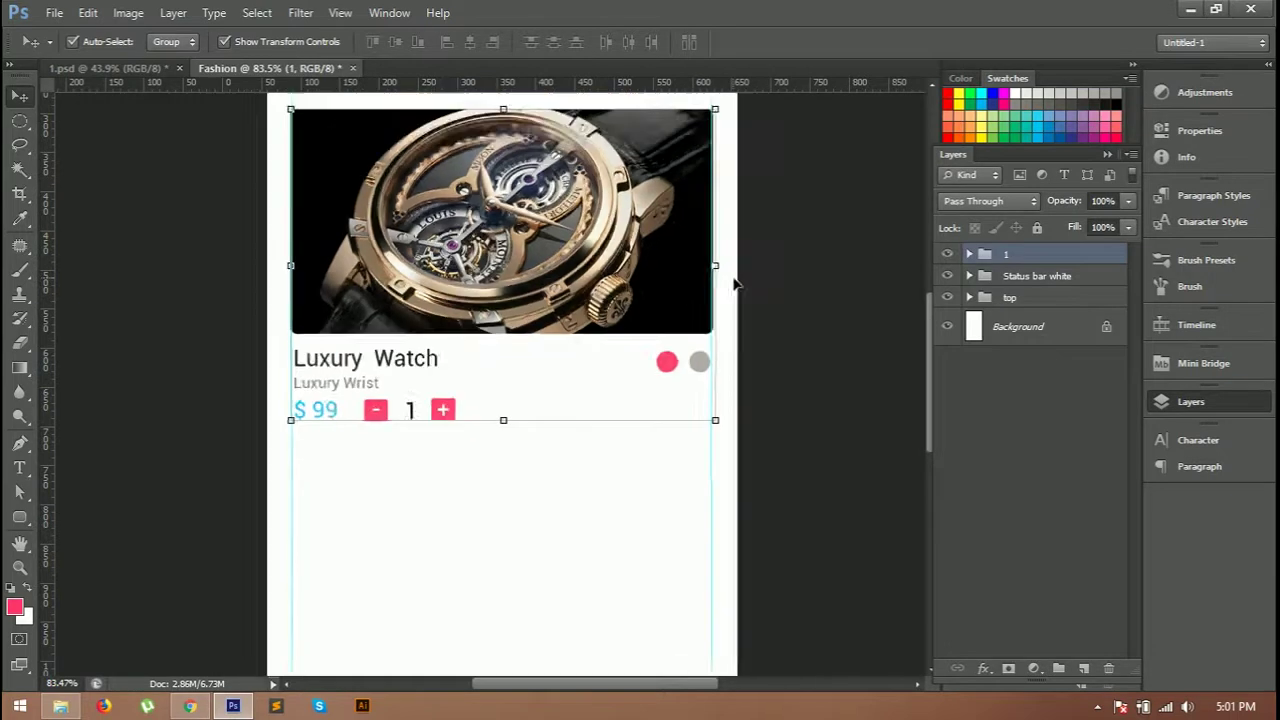
right_click(1012, 256)
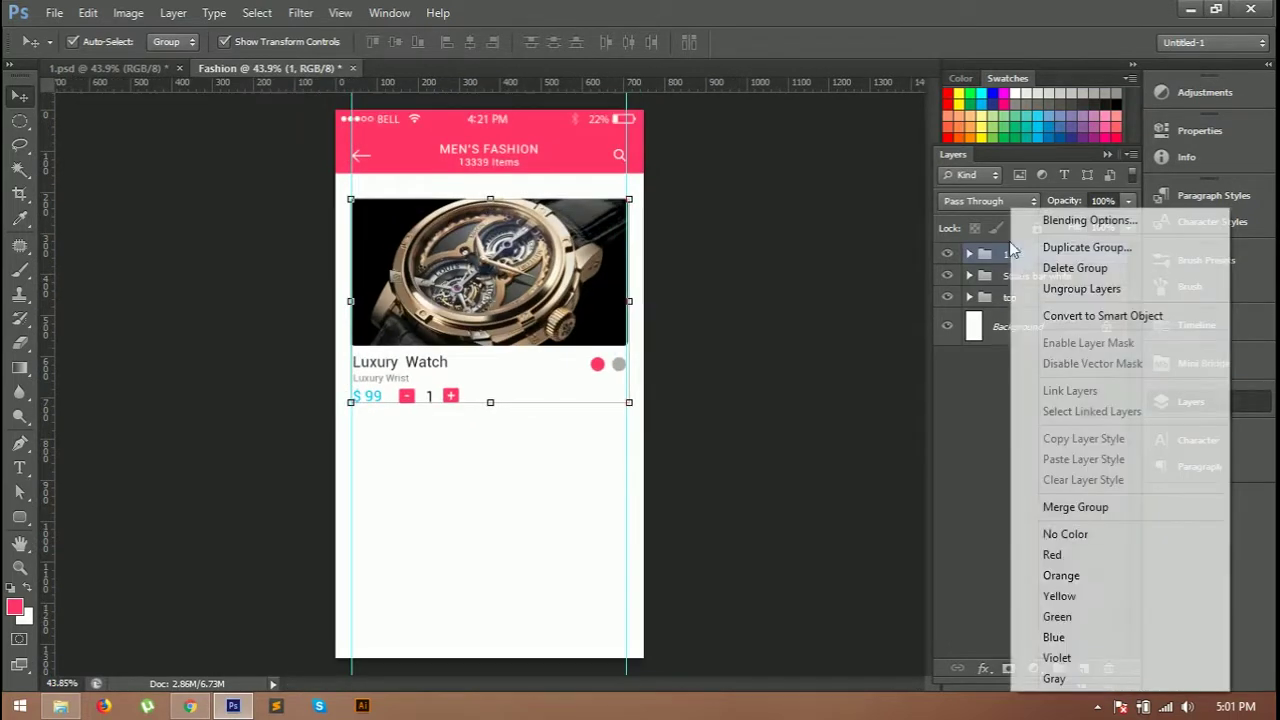
left_click(1052, 247)
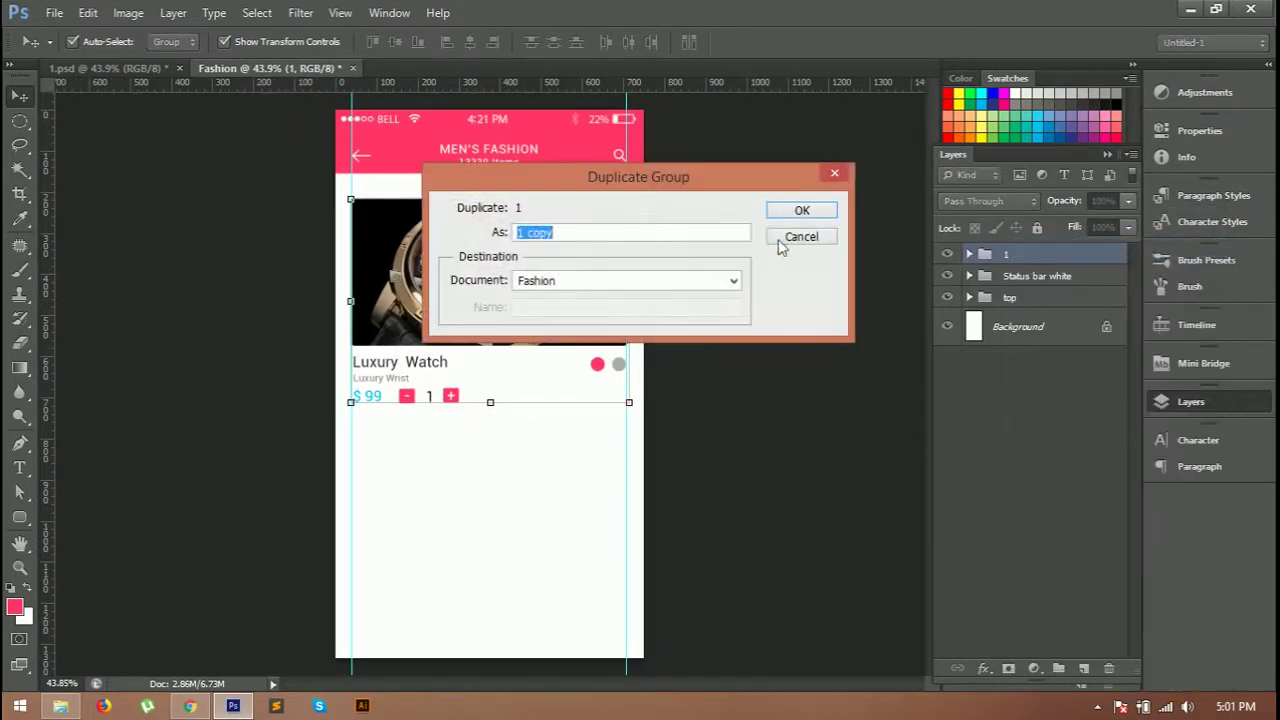
left_click(794, 210)
left_click_drag(524, 290, 524, 527)
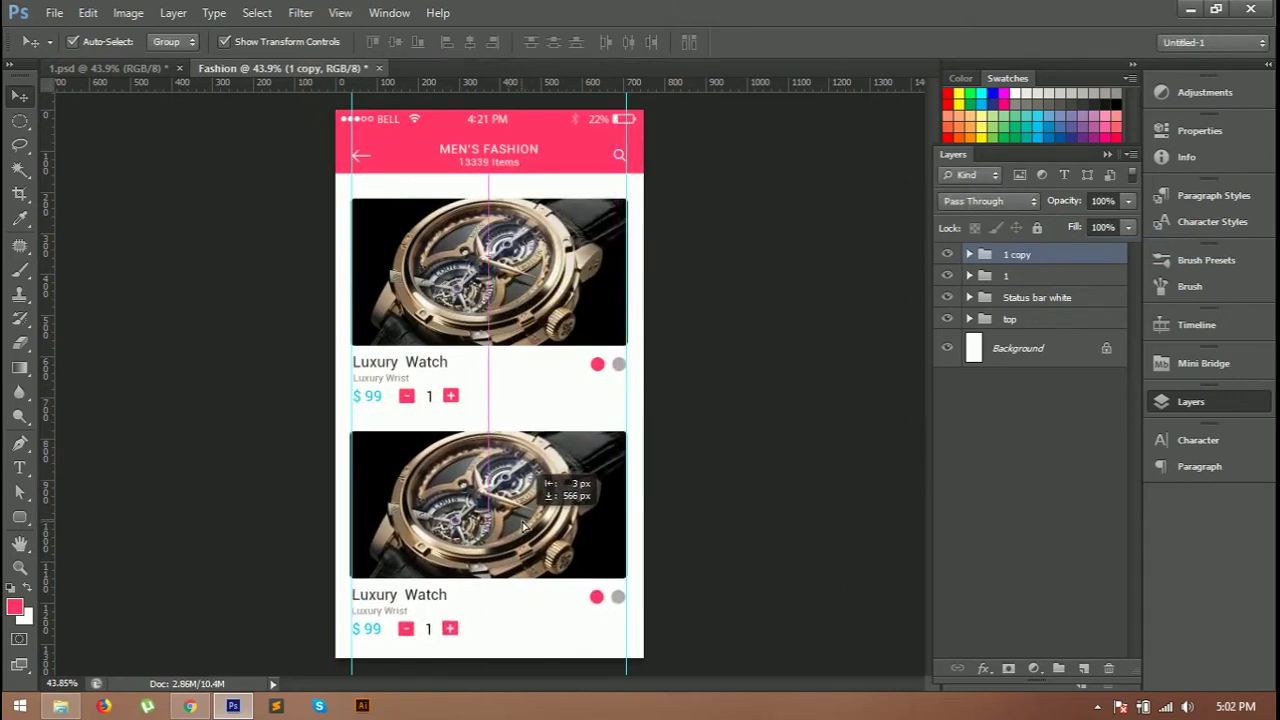
left_click_drag(524, 527, 524, 527)
scroll(494, 468, "down", 3)
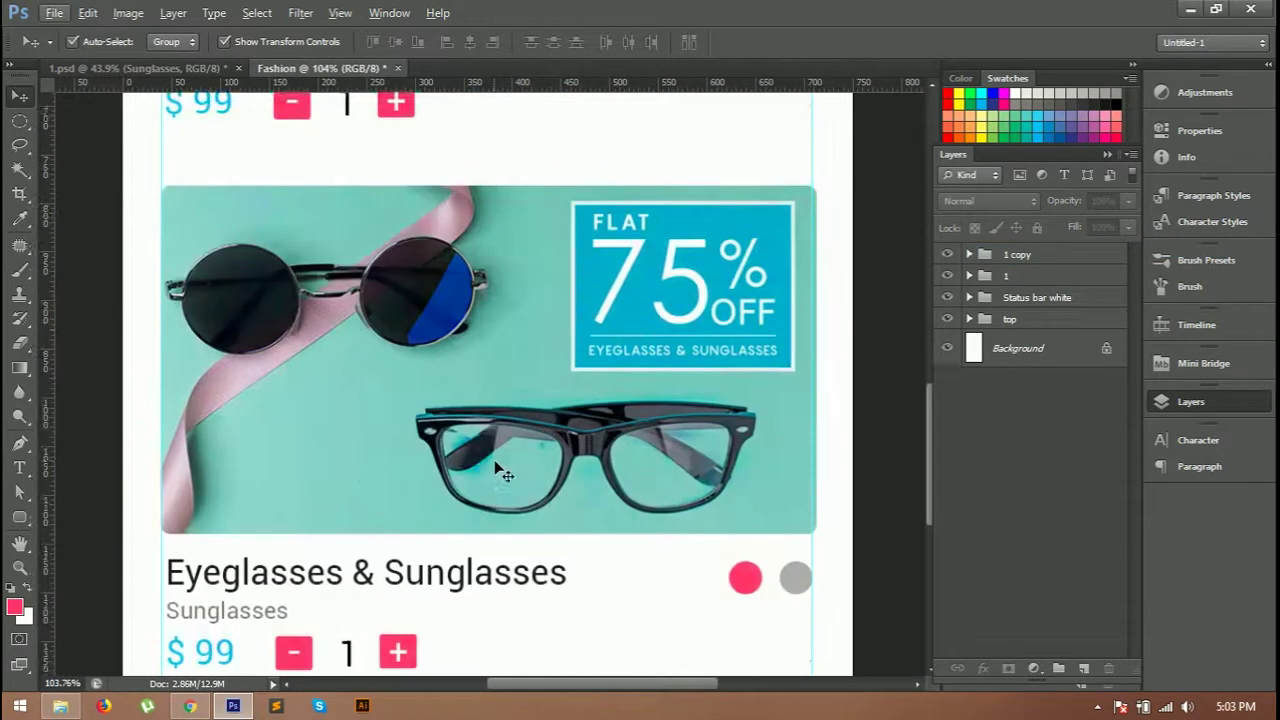
Rename the '1 copy' group in the Layers panel to '2'.
scroll(494, 468, "down", 3)
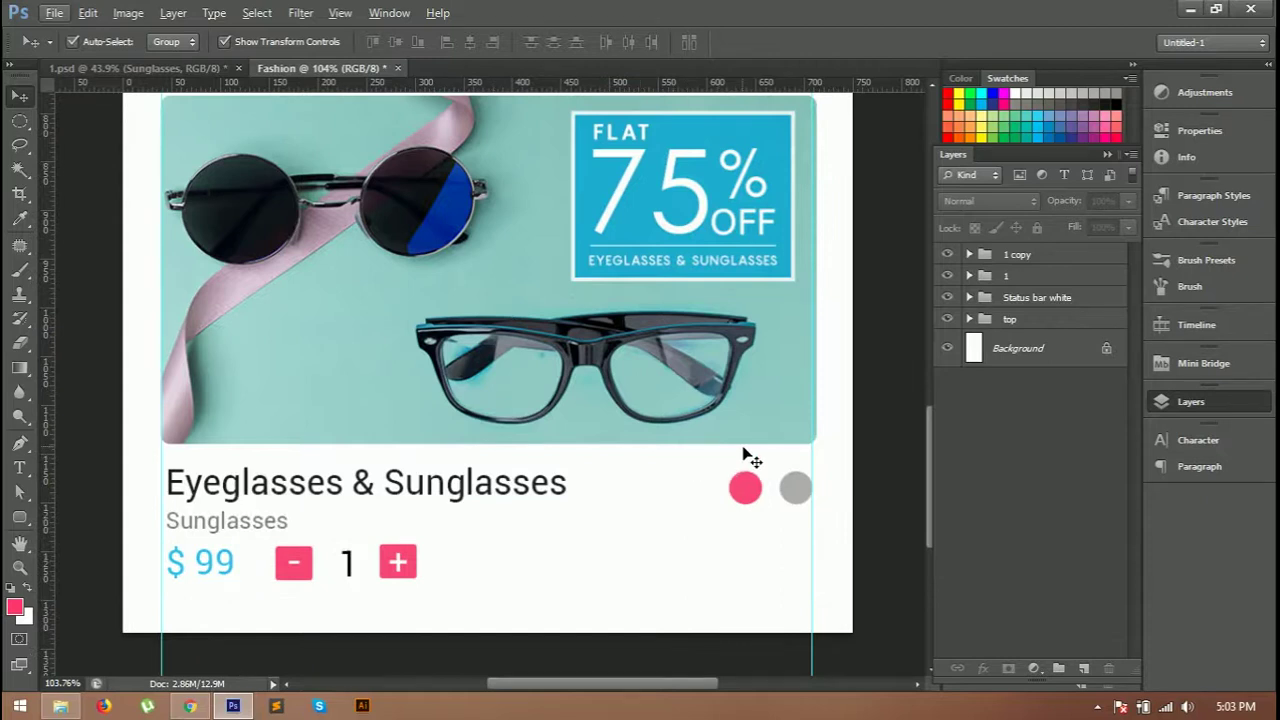
scroll(748, 458, "down", 3)
scroll(748, 458, "down", 2)
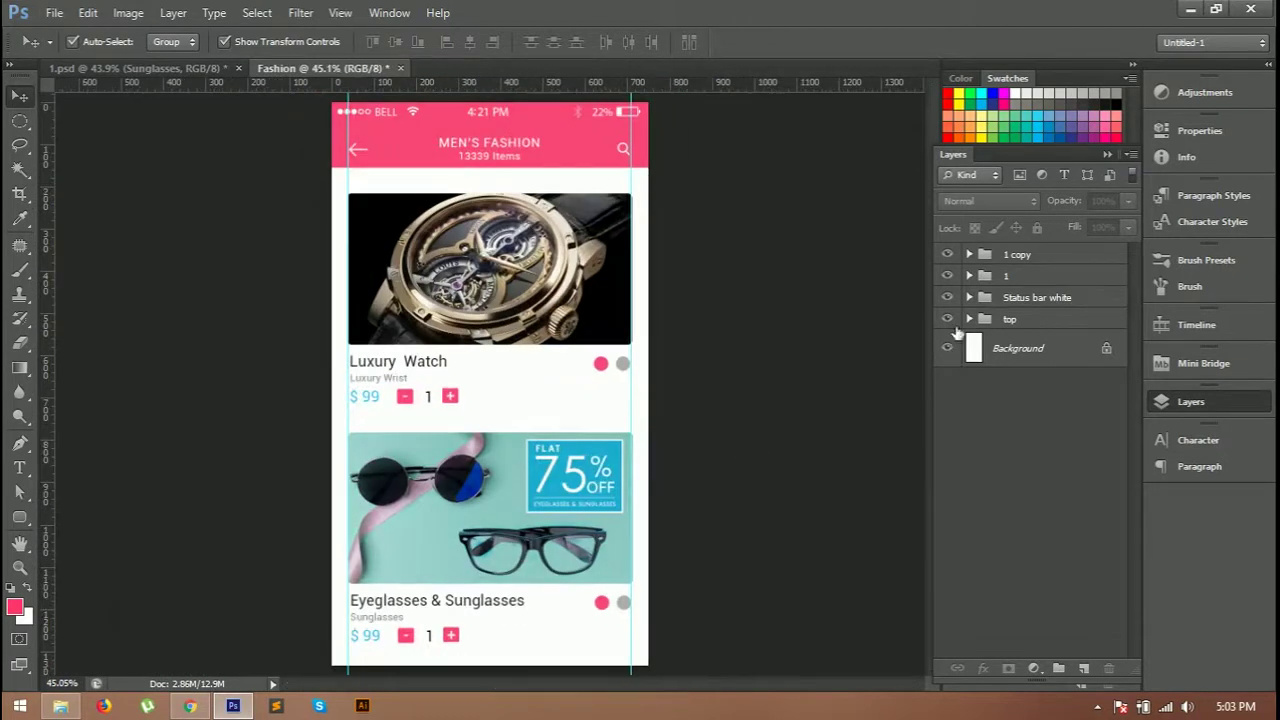
double_click(1018, 256)
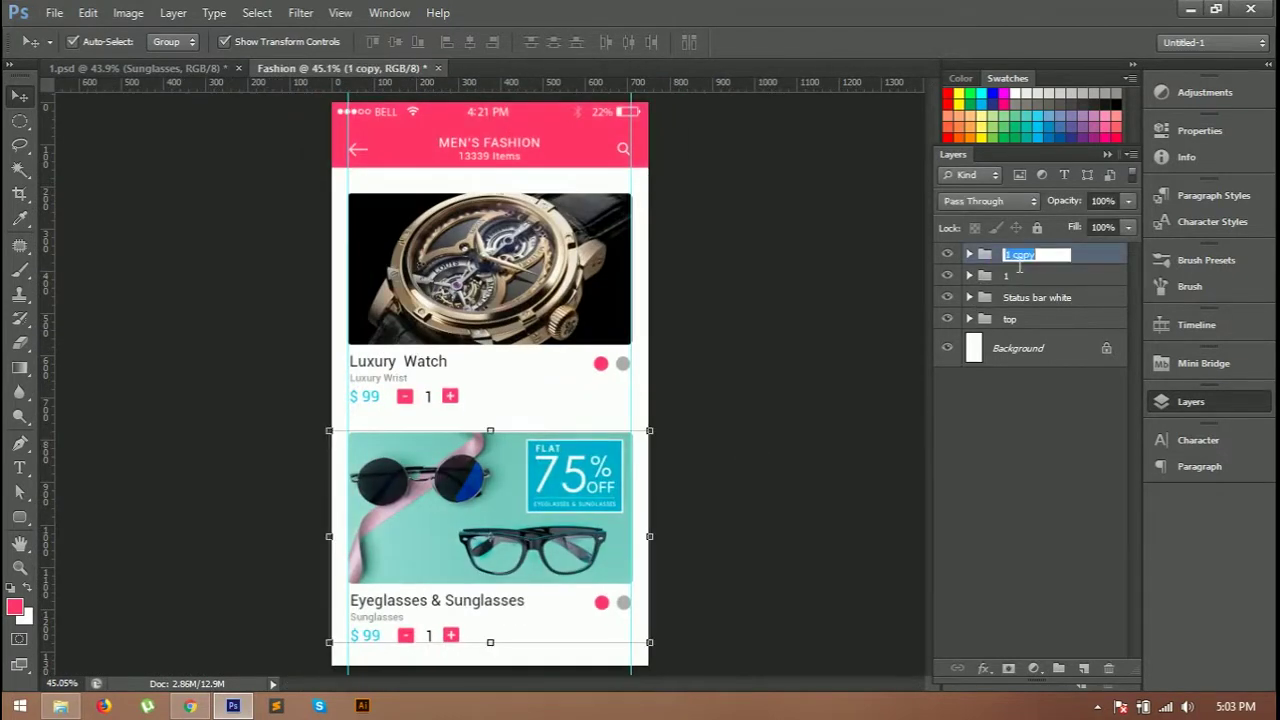
type("2")
left_click(737, 409)
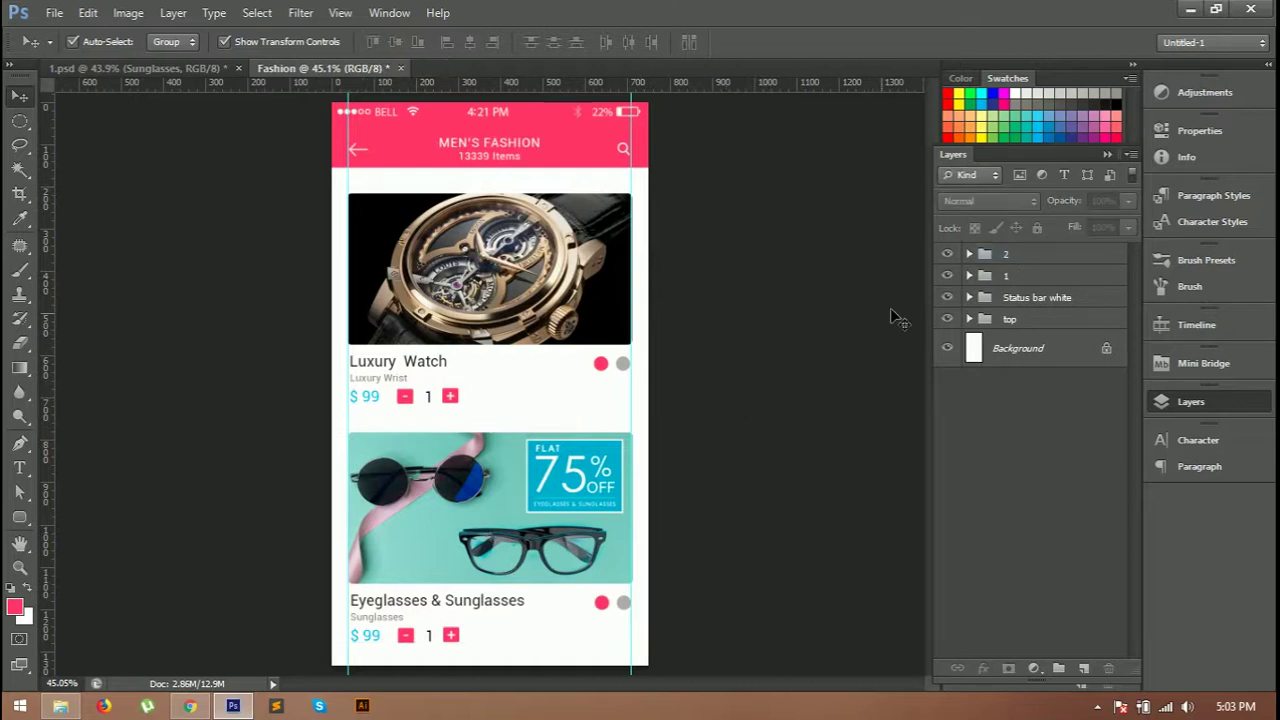